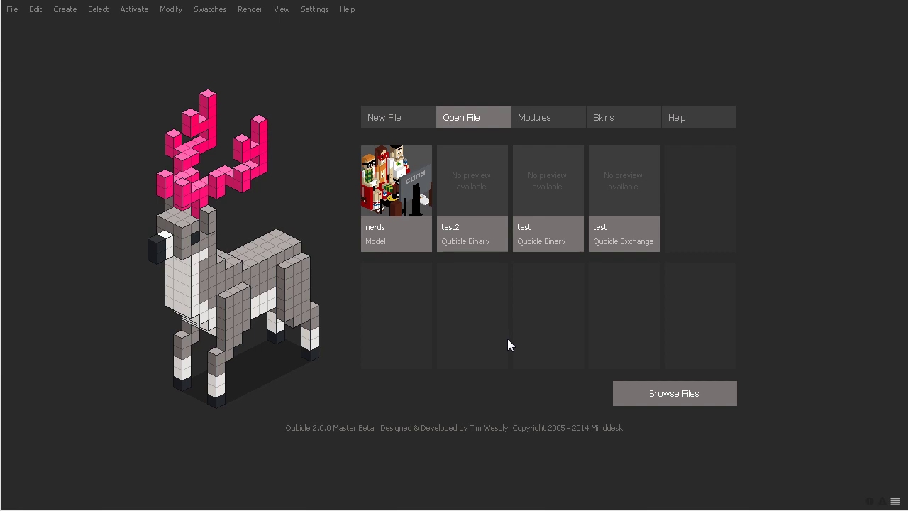
Open the nerds file, then orbit and zoom around its characters, desk and speakers
left_click(402, 229)
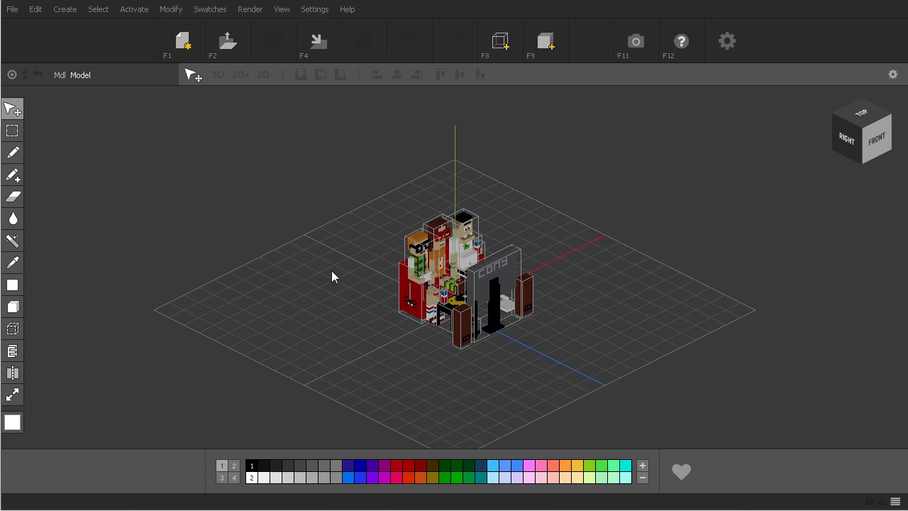
right_click_drag(568, 352, 598, 352)
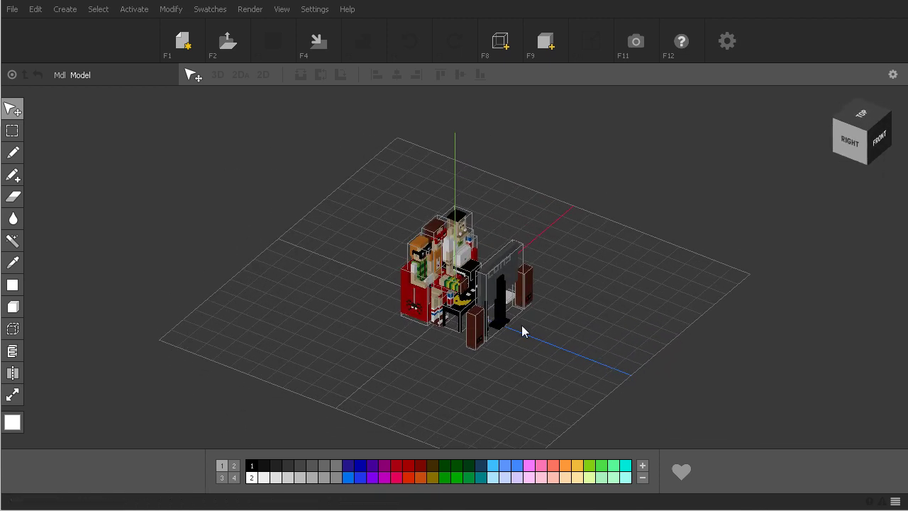
right_click_drag(534, 334, 613, 363)
scroll(626, 352, "up", 5)
scroll(616, 243, "down", 5)
scroll(657, 369, "up", 5)
scroll(654, 273, "down", 5)
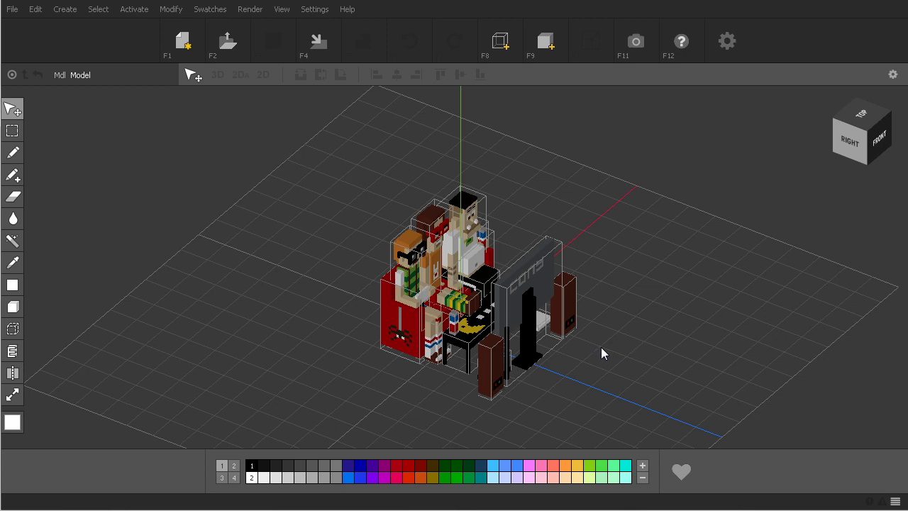
scroll(602, 347, "up", 5)
scroll(608, 345, "down", 5)
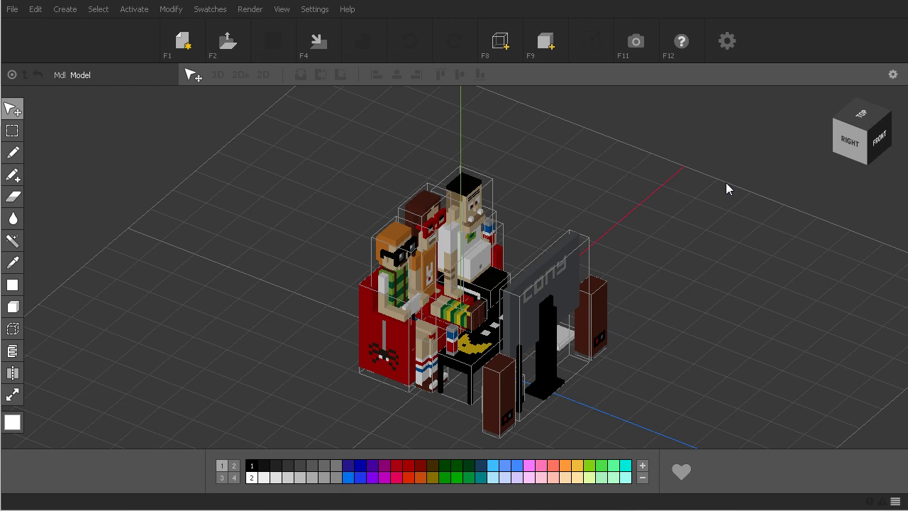
Snap to the FRONT view, zoom in, and orbit round to a back-right angle showing 'minddesk'
left_click(880, 142)
scroll(689, 199, "up", 2)
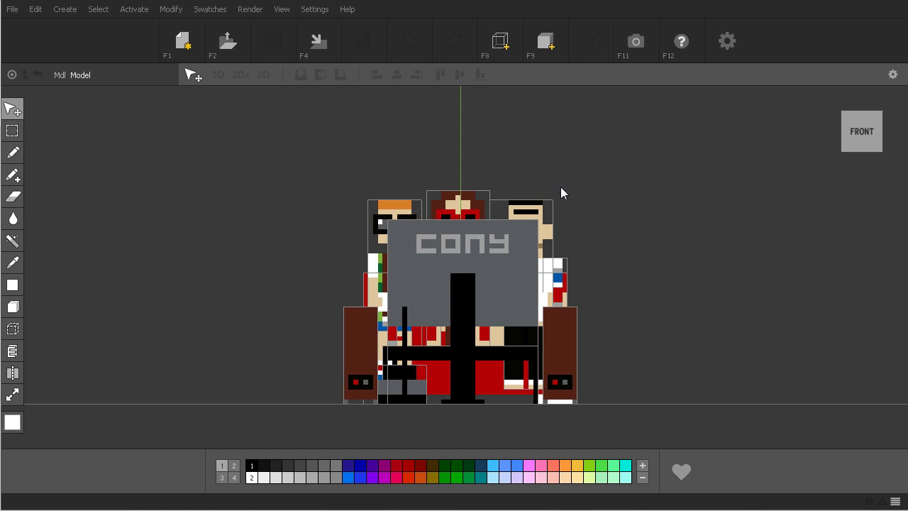
right_click_drag(463, 188, 427, 214)
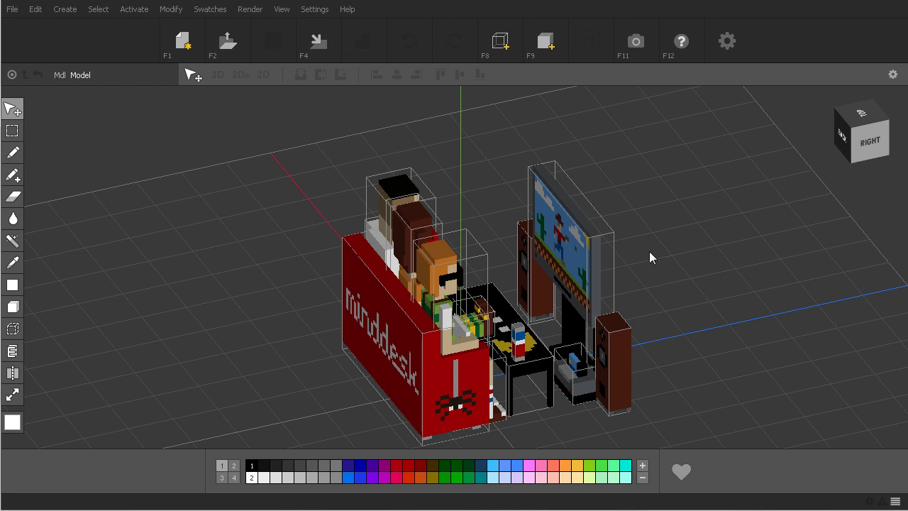
Zoom and pan in on the TV and characters, then turn to a front-right oblique and zoom out
right_click_drag(669, 257, 673, 259)
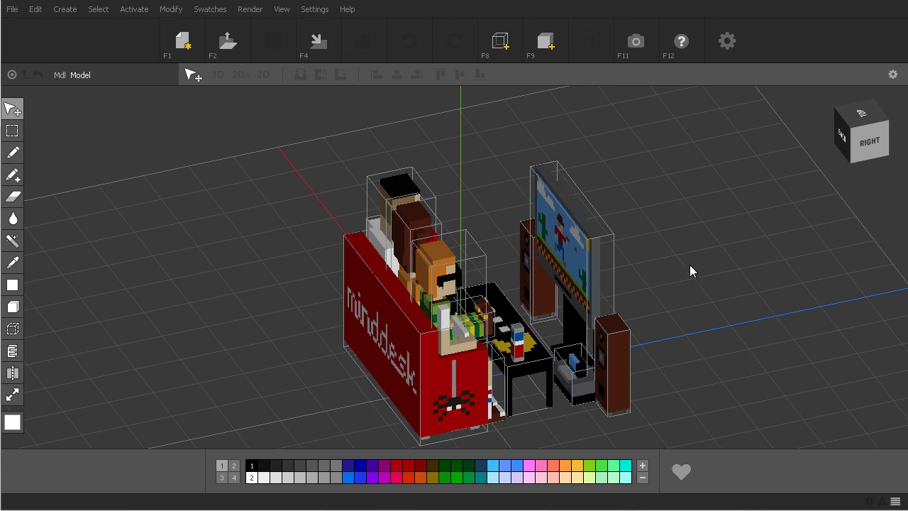
scroll(690, 264, "up", 10)
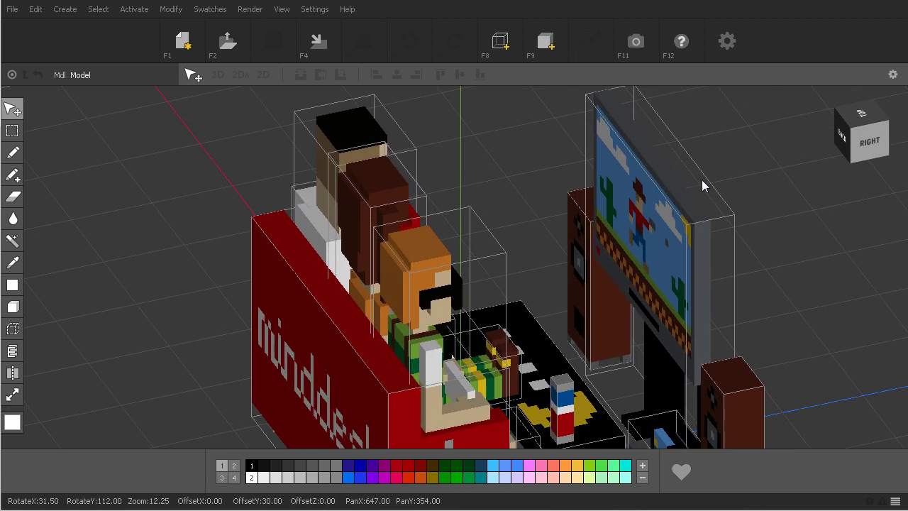
middle_click_drag(724, 189, 519, 272)
scroll(519, 273, "up", 3)
middle_click_drag(636, 264, 617, 213)
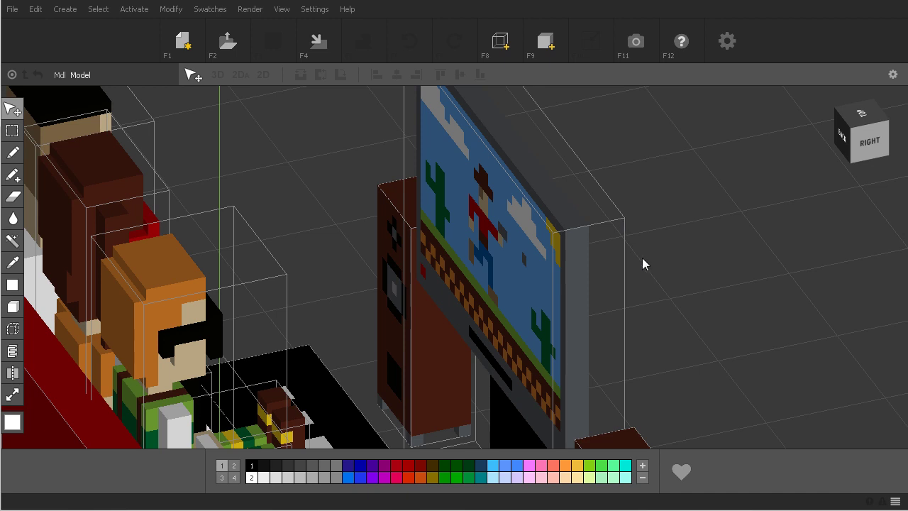
right_click_drag(662, 277, 605, 290)
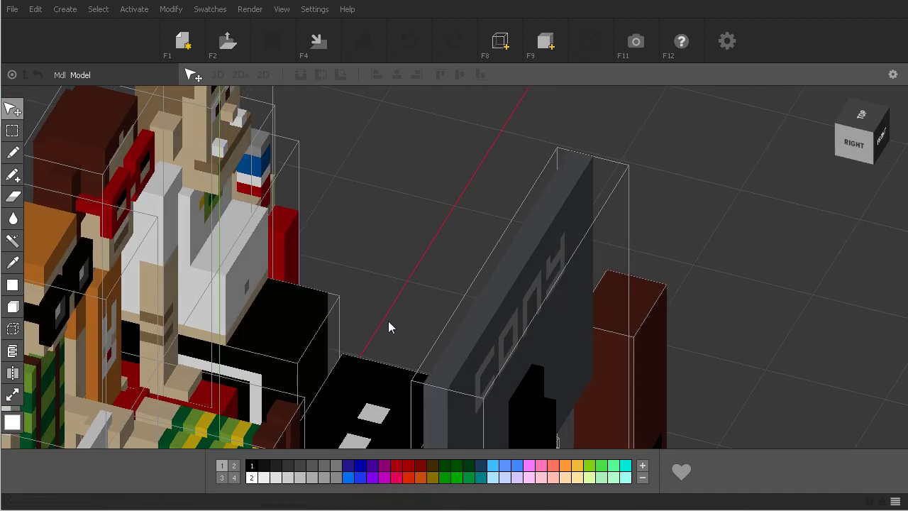
scroll(338, 365, "down", 5)
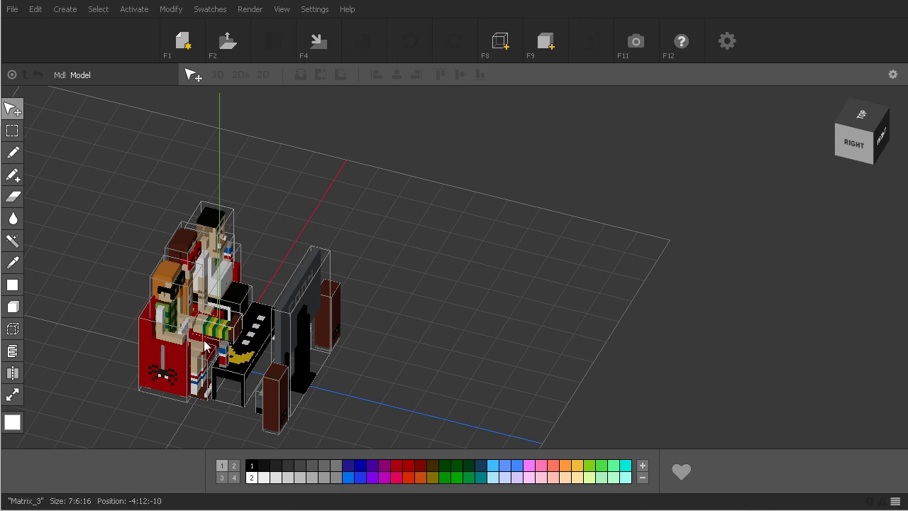
Orbit, zoom and rotate to frame the couch characters and TV from the front-right
right_click_drag(231, 372, 449, 286)
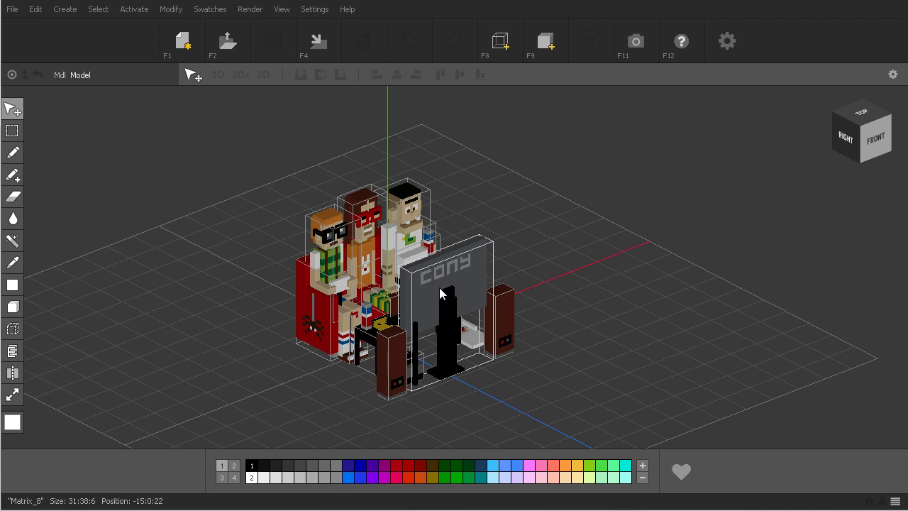
scroll(440, 293, "up", 4)
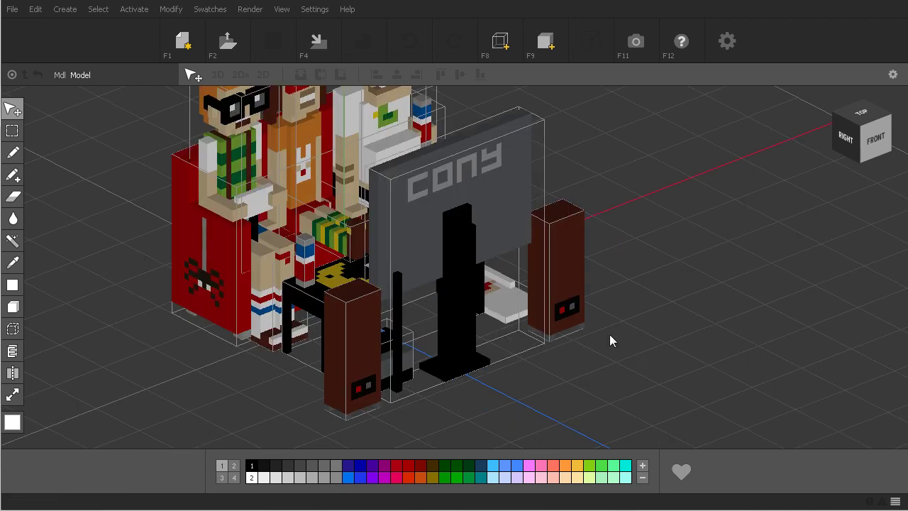
right_click_drag(610, 334, 568, 321)
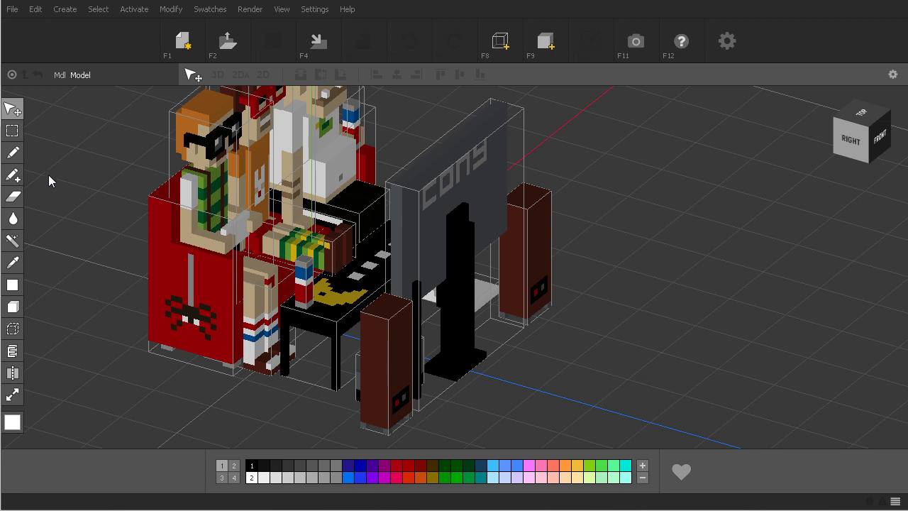
Pencil pale voxels over the green checked shirt, then bucket-fill a patch of it with grey
left_click(14, 154)
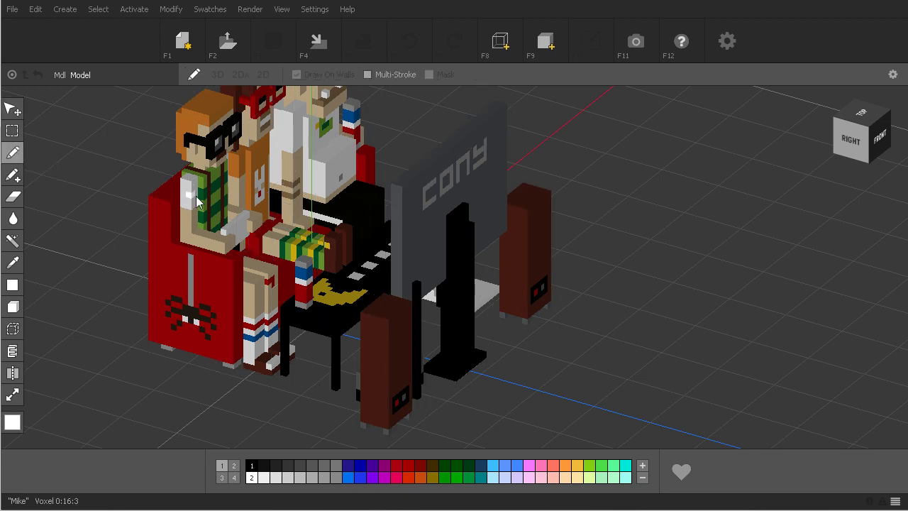
left_click_drag(210, 193, 221, 231)
left_click(21, 196)
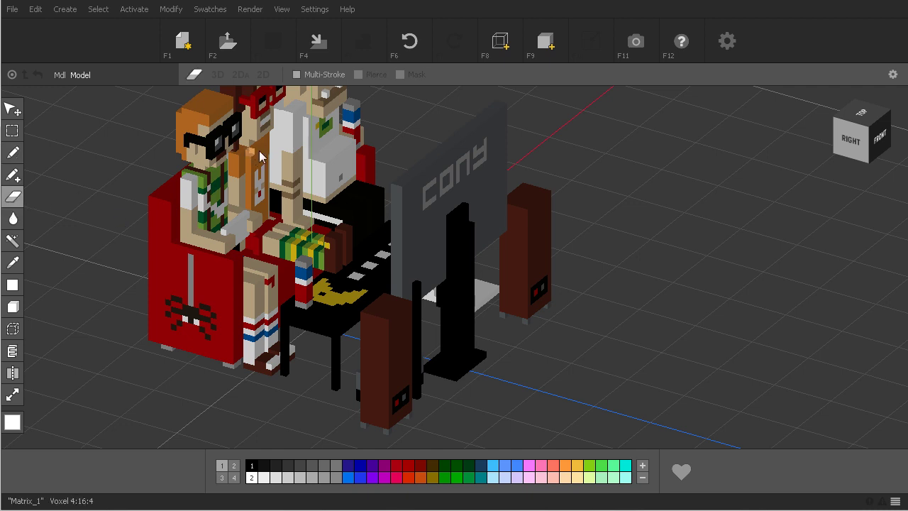
left_click(16, 220)
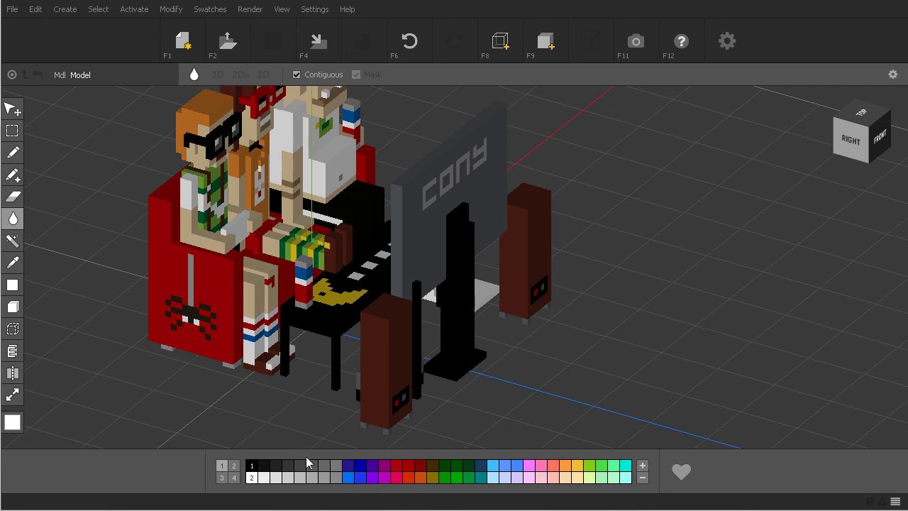
left_click(314, 465)
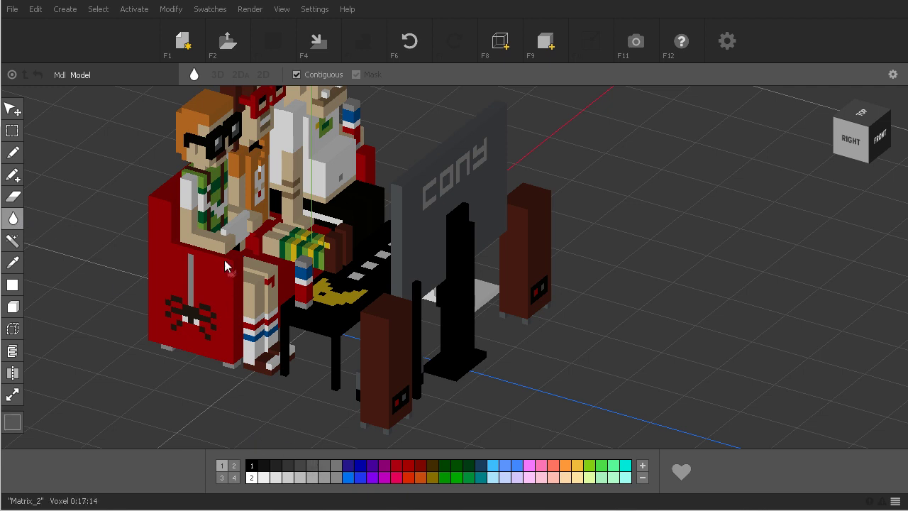
left_click(214, 189)
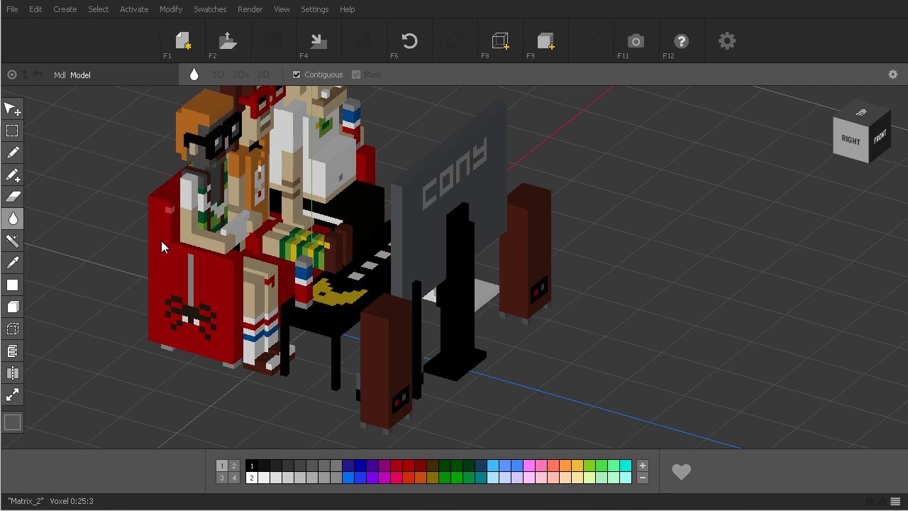
right_click_drag(152, 301, 134, 279)
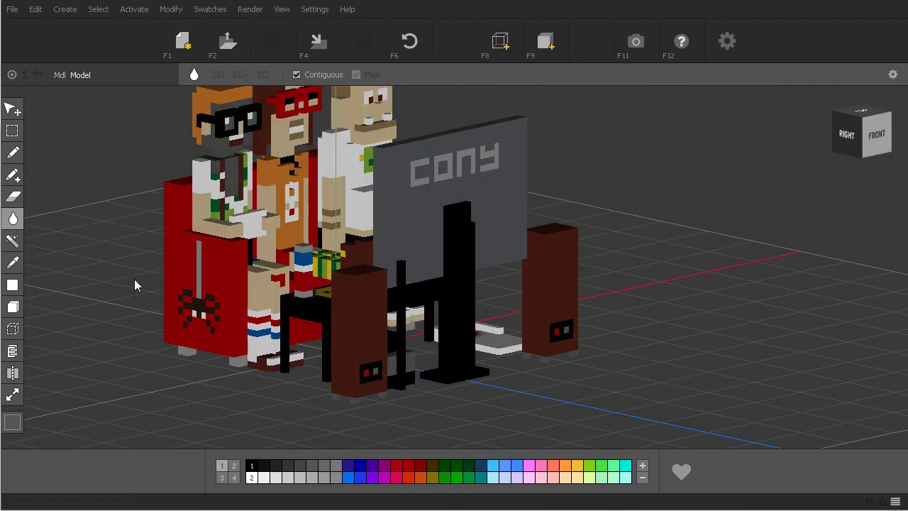
With the Pencil, draw a line down the right character's face and a vertical line on the speaker
right_click_drag(142, 217, 135, 245)
left_click(13, 151)
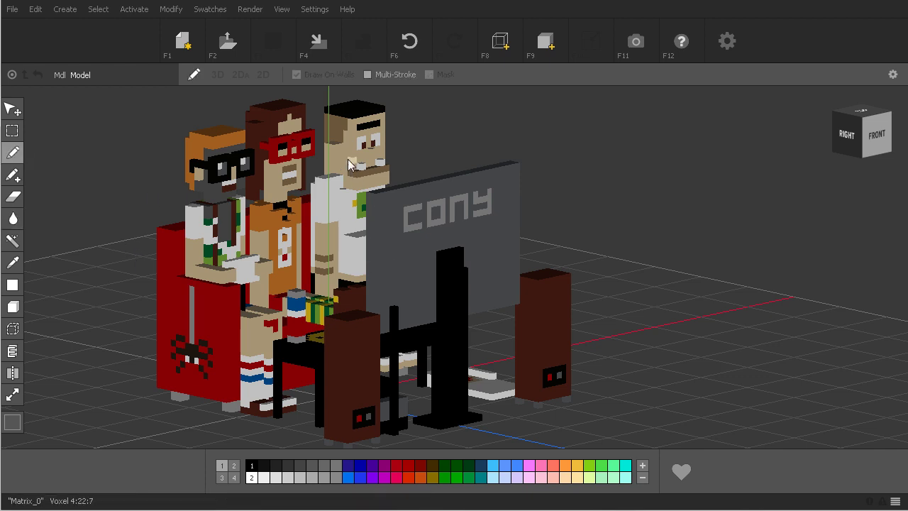
mouse_move(348, 161)
left_mouse_down()
mouse_move(376, 158)
mouse_move(376, 126)
mouse_move(374, 157)
mouse_move(375, 129)
mouse_move(364, 156)
mouse_move(355, 151)
mouse_move(347, 188)
mouse_move(354, 146)
left_mouse_up()
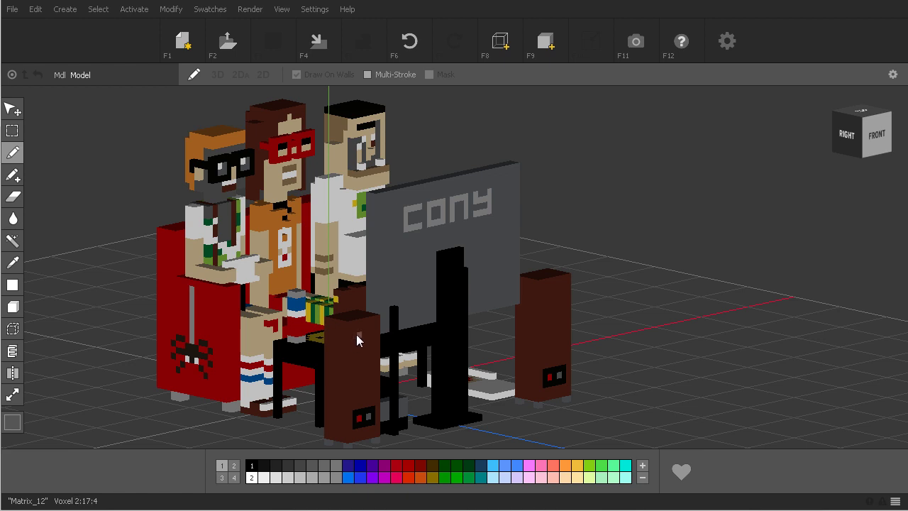
mouse_move(370, 381)
left_mouse_down()
mouse_move(357, 430)
mouse_move(367, 430)
mouse_move(356, 435)
left_mouse_up()
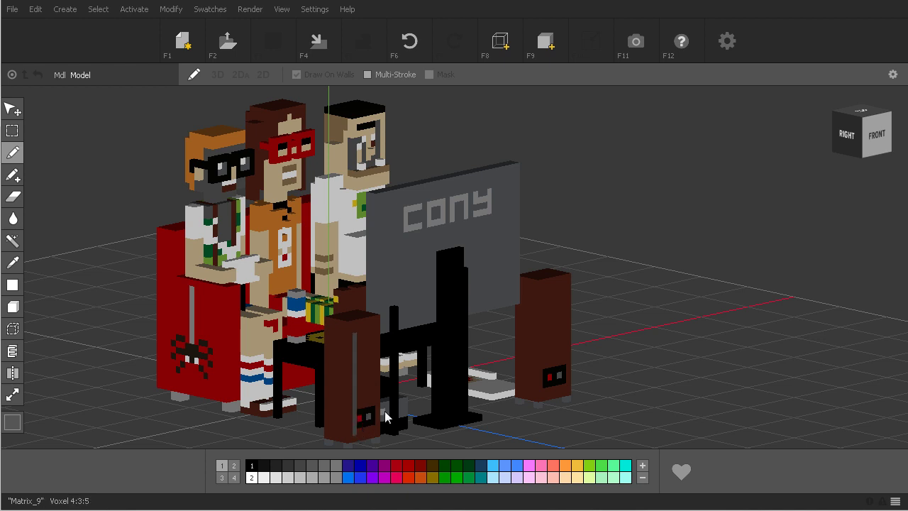
right_click_drag(385, 411, 397, 380)
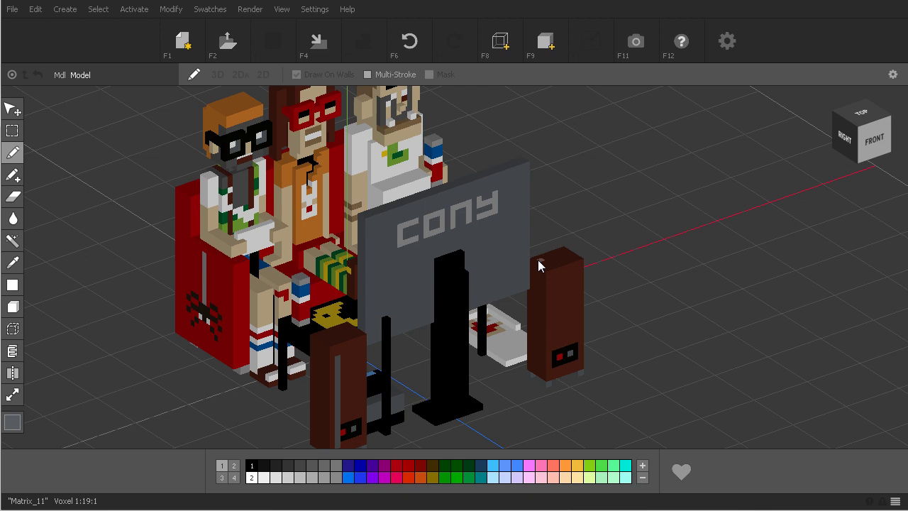
Zoom out, choose Move from the Tab pie menu, and undo the shirt, face and speaker paint
scroll(538, 265, "down", 2)
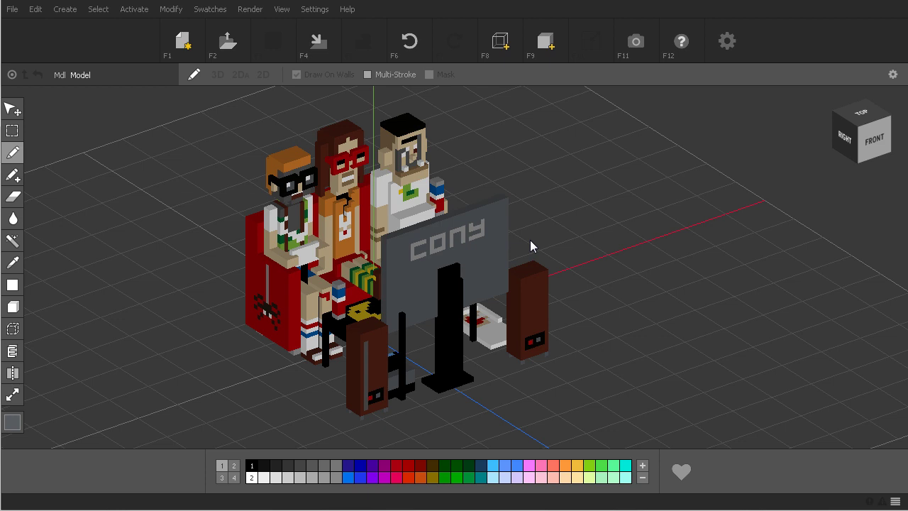
key("b")
scroll(610, 323, "down", 1)
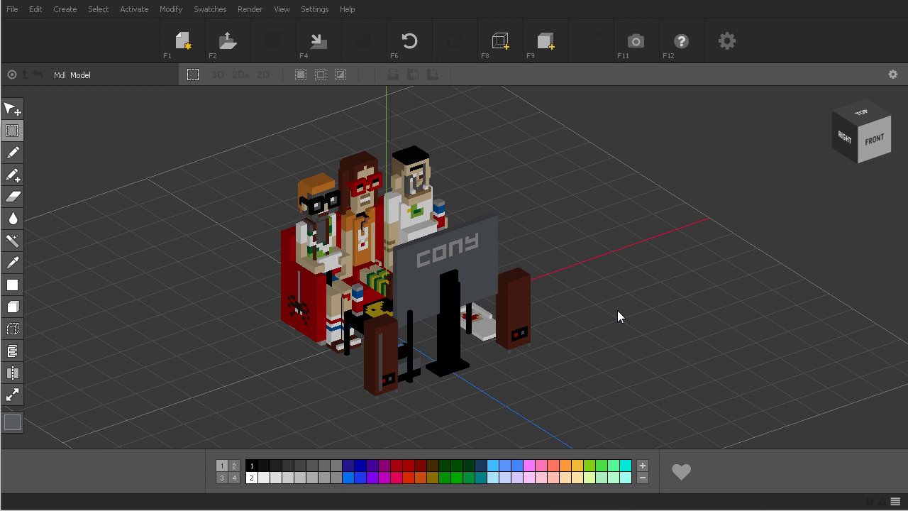
key("Tab")
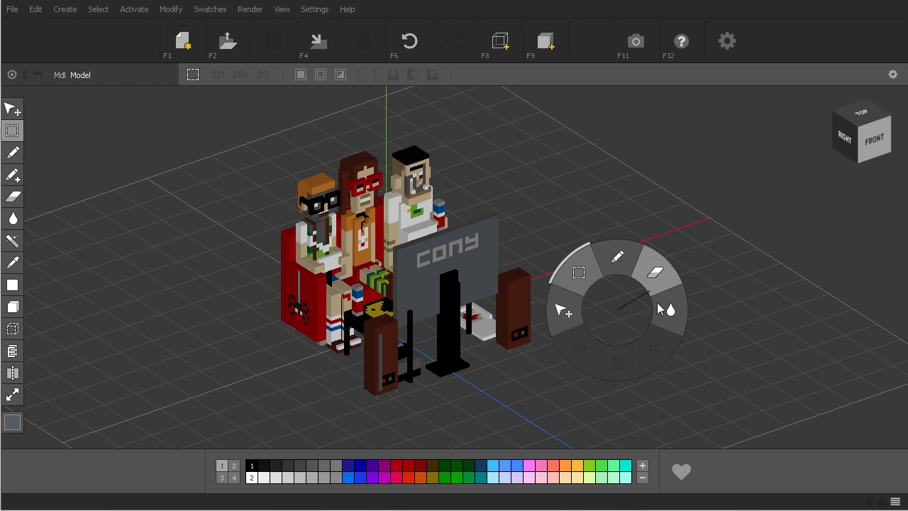
left_click(562, 311)
key("Tab")
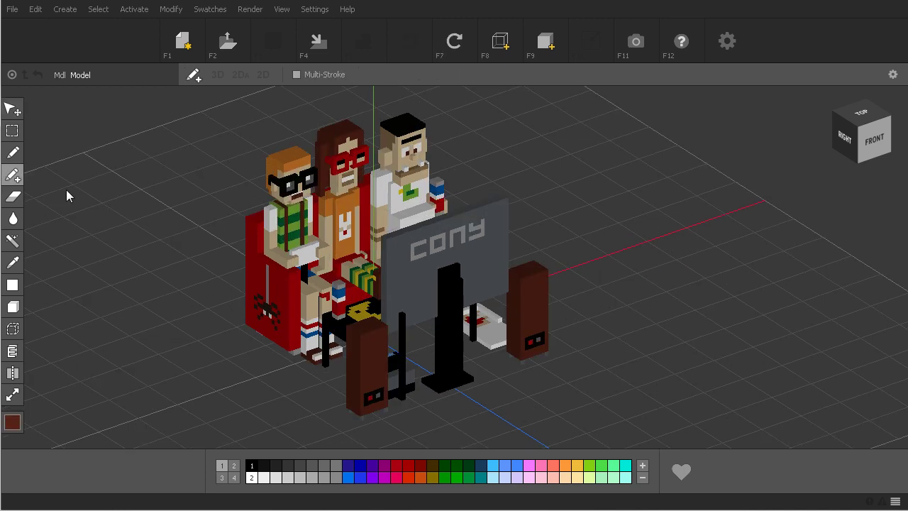
Bucket-fill a chest voxel brown, untick Contiguous, and refill so all matching chest voxels turn brown
left_click(12, 262)
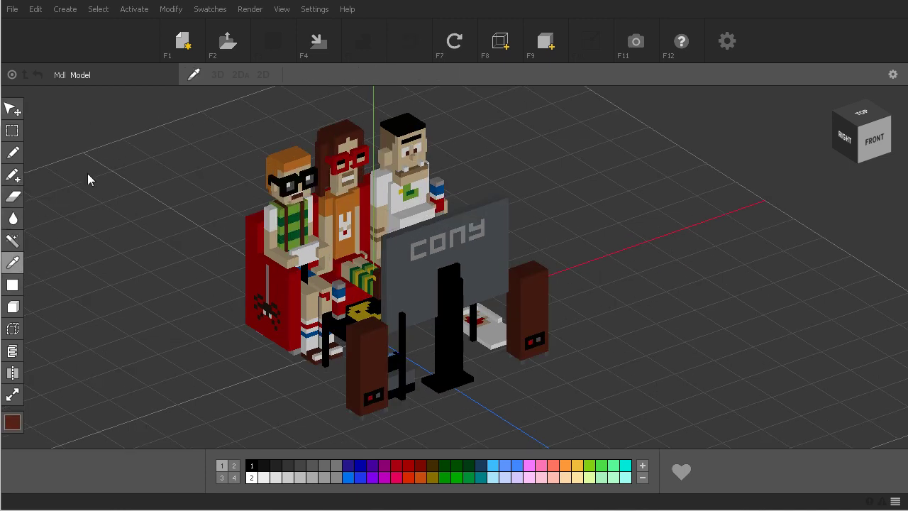
left_click(13, 197)
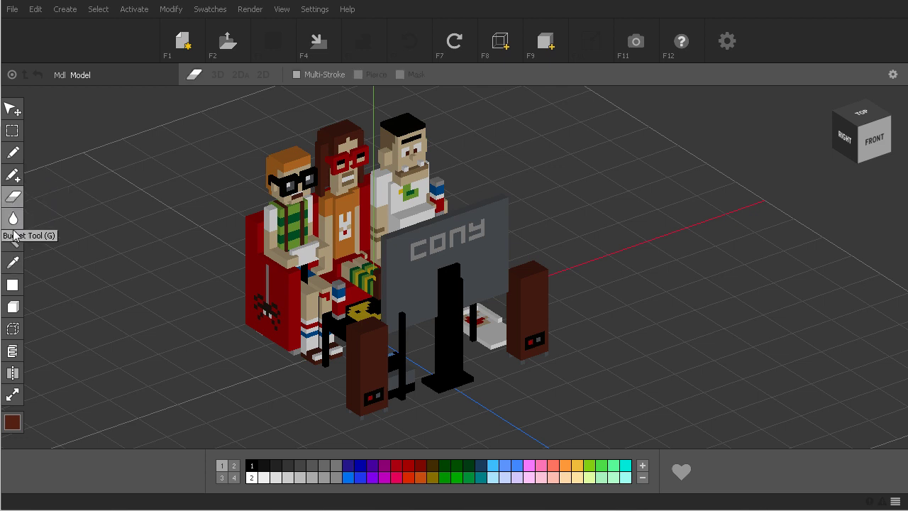
left_click(13, 224)
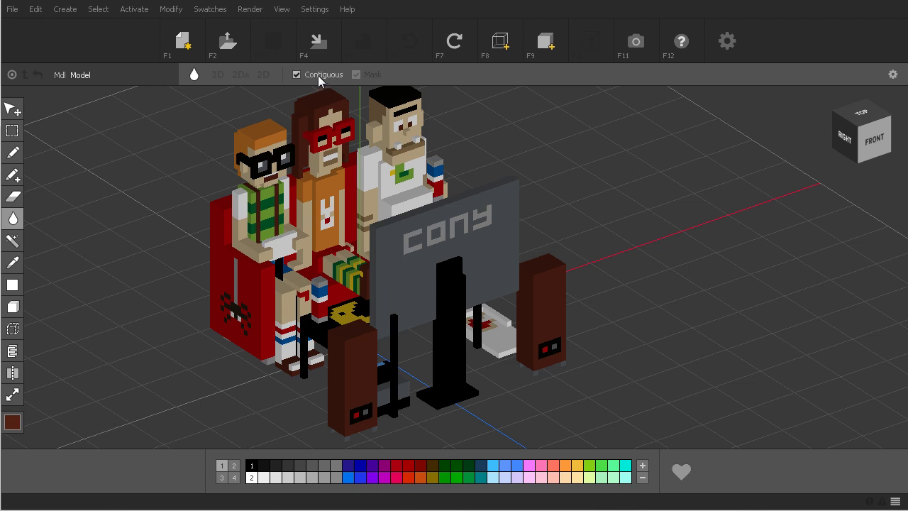
left_click(271, 215)
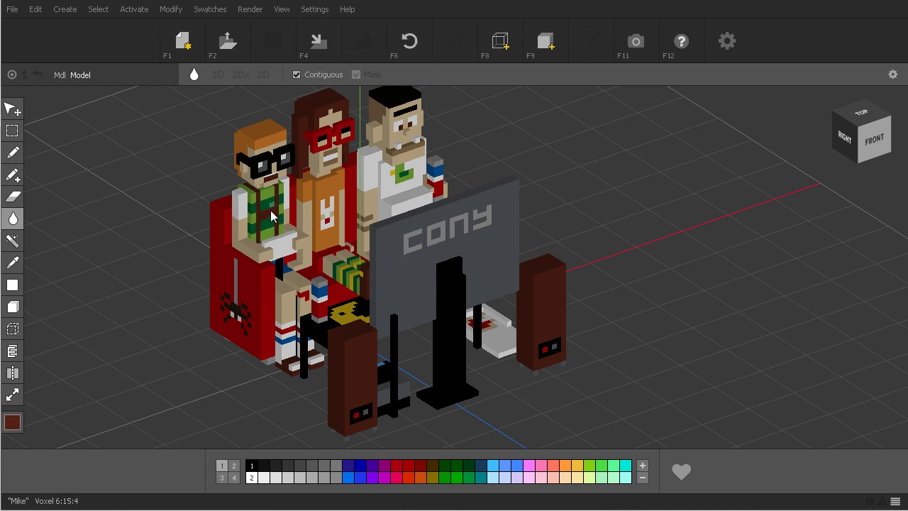
left_click(312, 73)
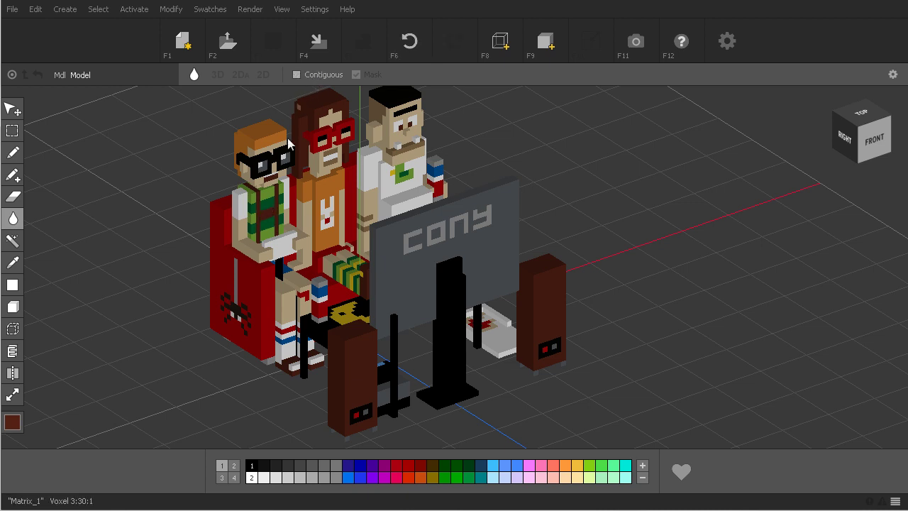
left_click(267, 201)
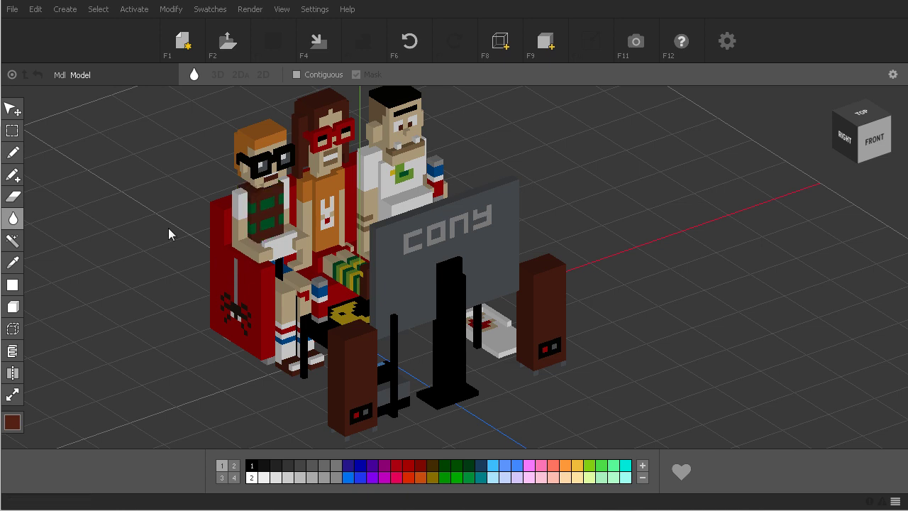
With the Move tool, select the characters, TV and right speaker by clicking and box-selecting
scroll(168, 228, "down", 3)
left_click(10, 108)
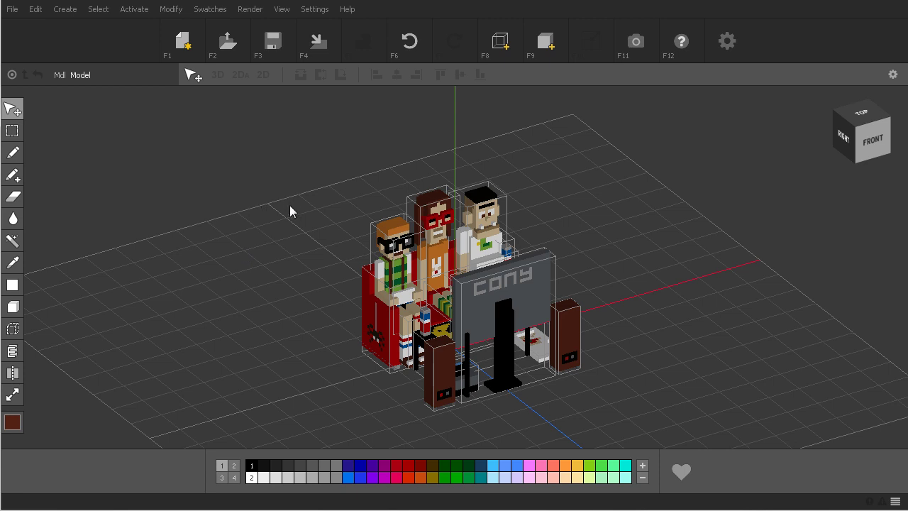
left_click(394, 269)
left_click(436, 234)
left_click(497, 211)
left_click(505, 298)
left_click(574, 334)
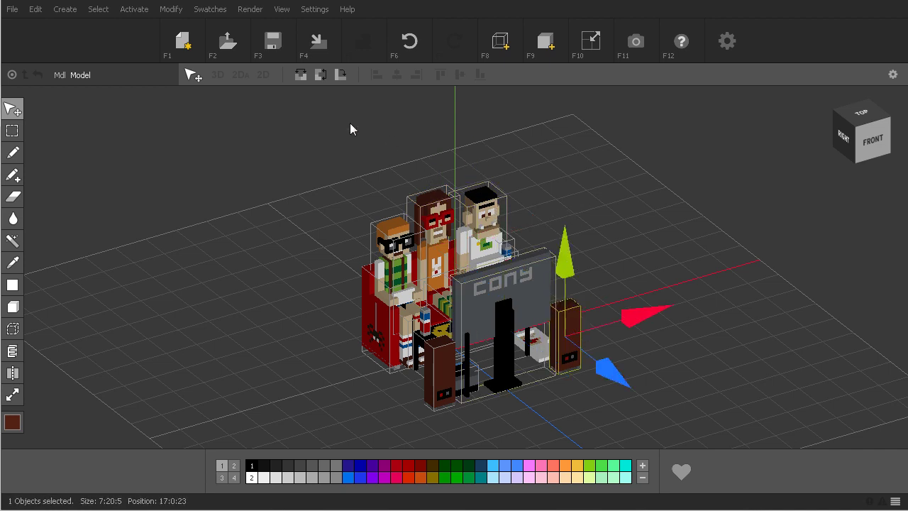
left_click_drag(327, 150, 628, 268)
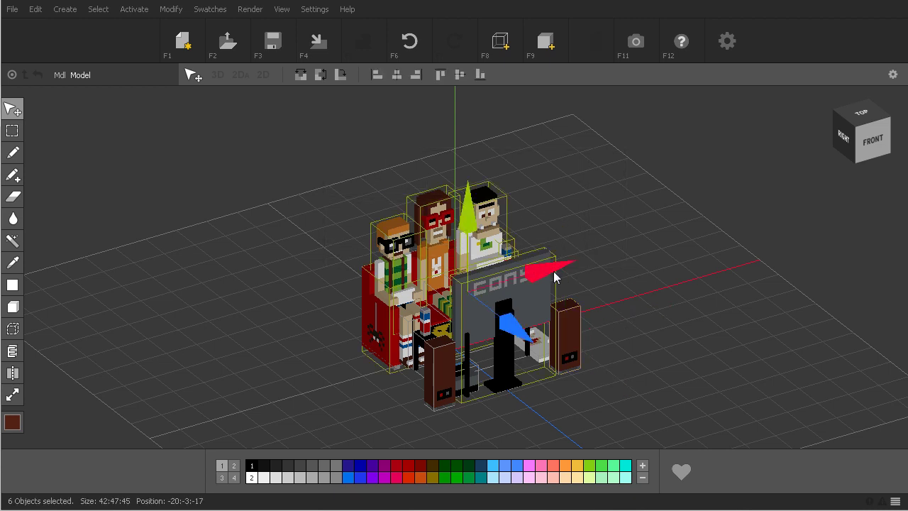
right_click_drag(293, 333, 293, 352)
Rebuild the selection from Mike, the other figures and the TV, then trim it to the TV alone
left_click(425, 209)
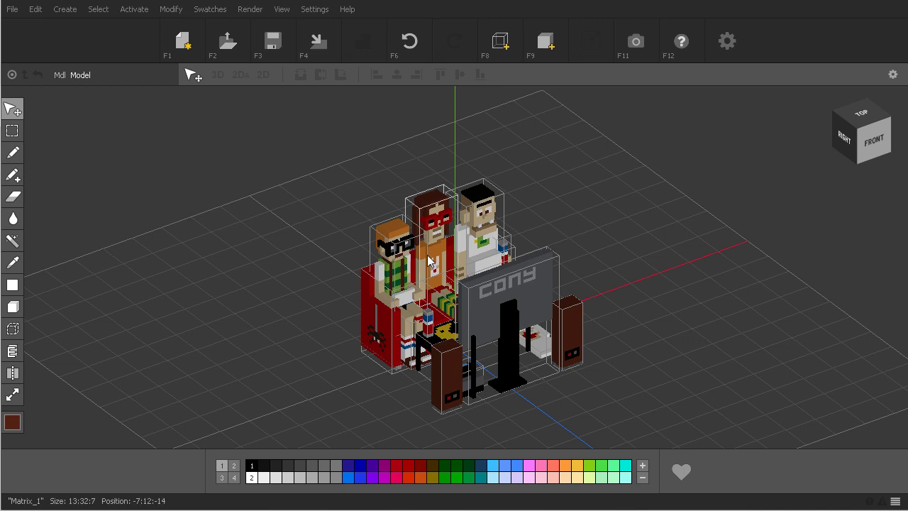
left_click(402, 250)
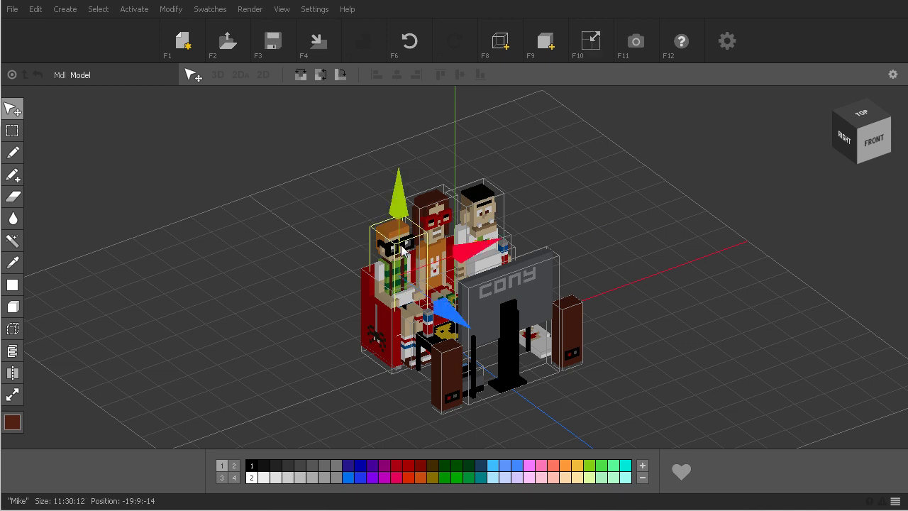
left_click(443, 207, "ctrl")
left_click(490, 204, "ctrl")
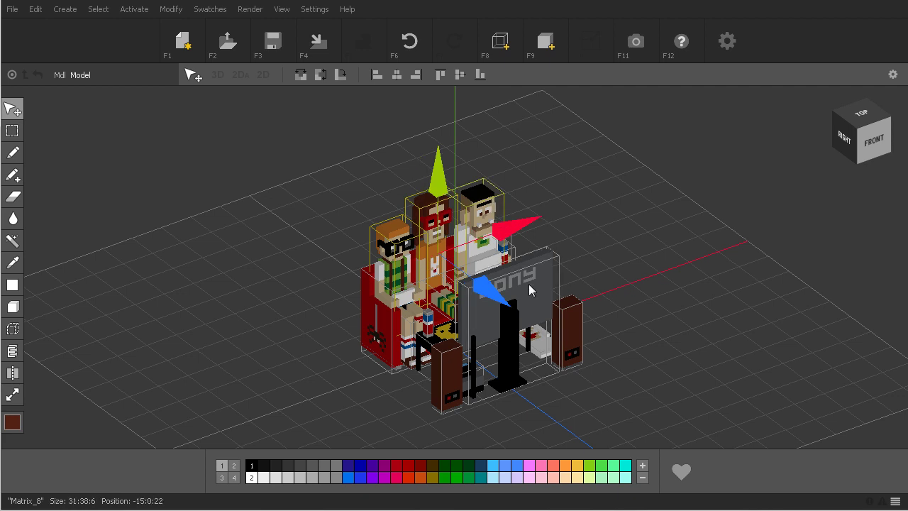
left_click(529, 284, "ctrl")
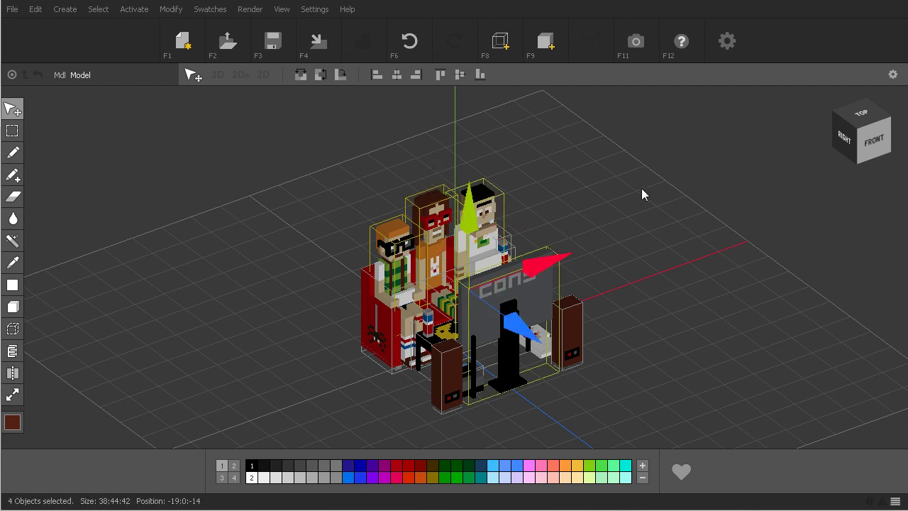
left_click(489, 238, "ctrl")
left_click(529, 276)
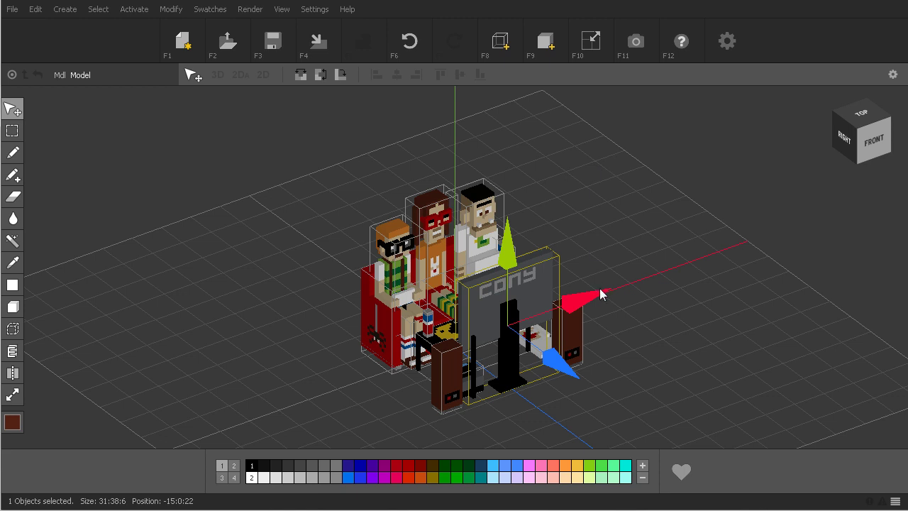
mouse_move(593, 296)
left_mouse_down()
mouse_move(728, 227)
mouse_move(561, 301)
mouse_move(644, 283)
mouse_move(582, 305)
left_mouse_up()
left_click(171, 9)
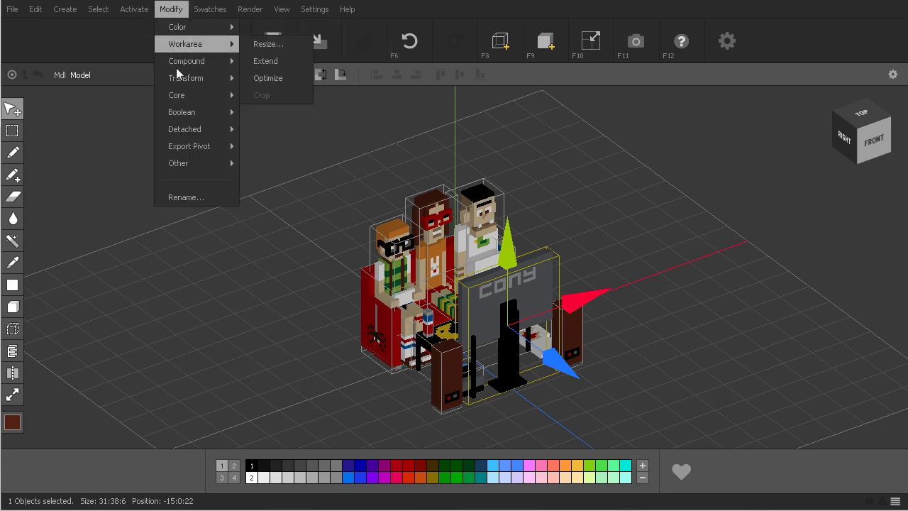
mouse_move(186, 33)
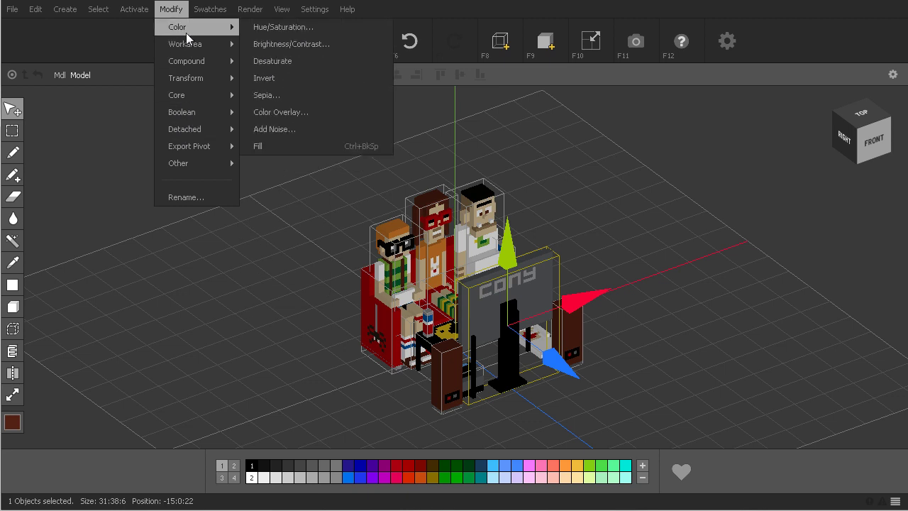
left_click(104, 174)
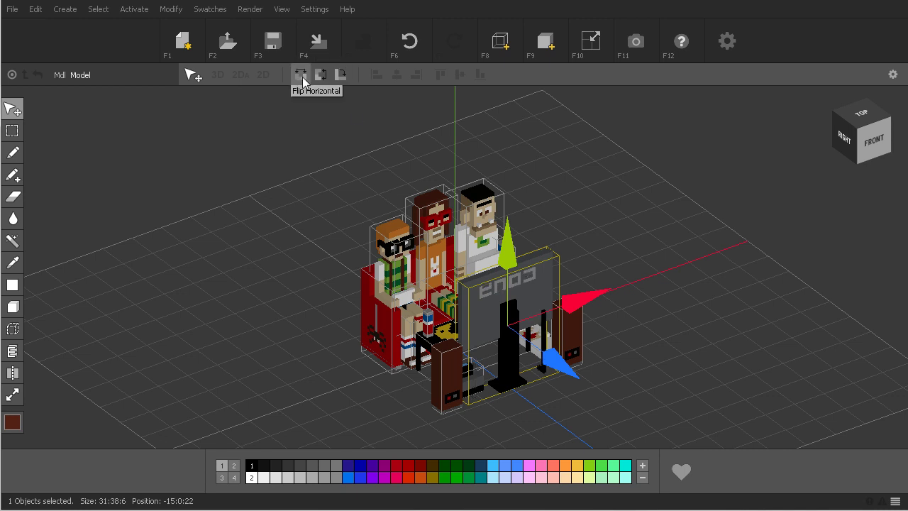
left_click(340, 78)
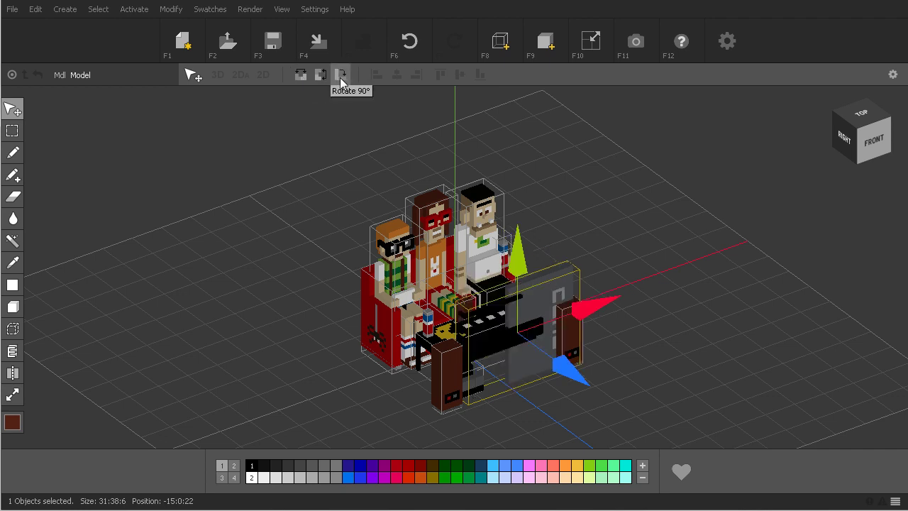
left_click(340, 78)
left_click(340, 77)
left_click(339, 77)
left_click(303, 154)
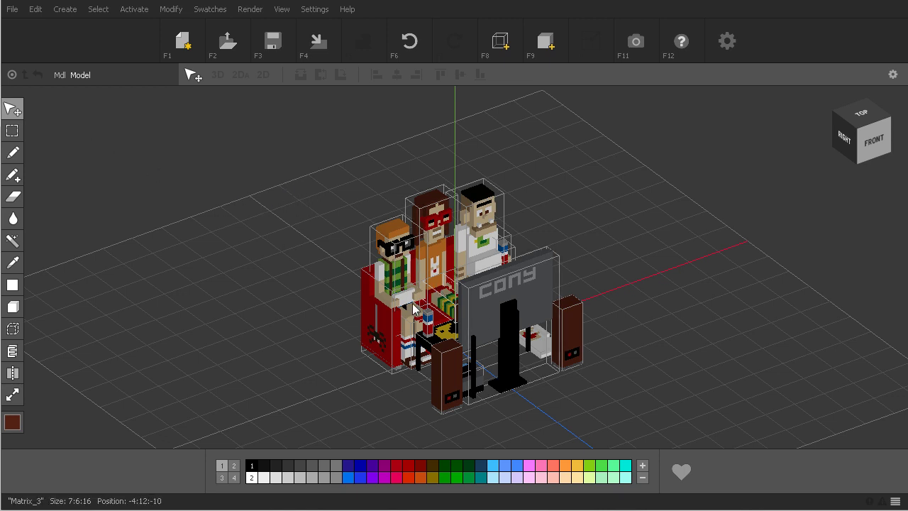
Zoom in and out, then Pencil a stroke of brown voxels onto the left character's shirt
scroll(213, 302, "up", 3)
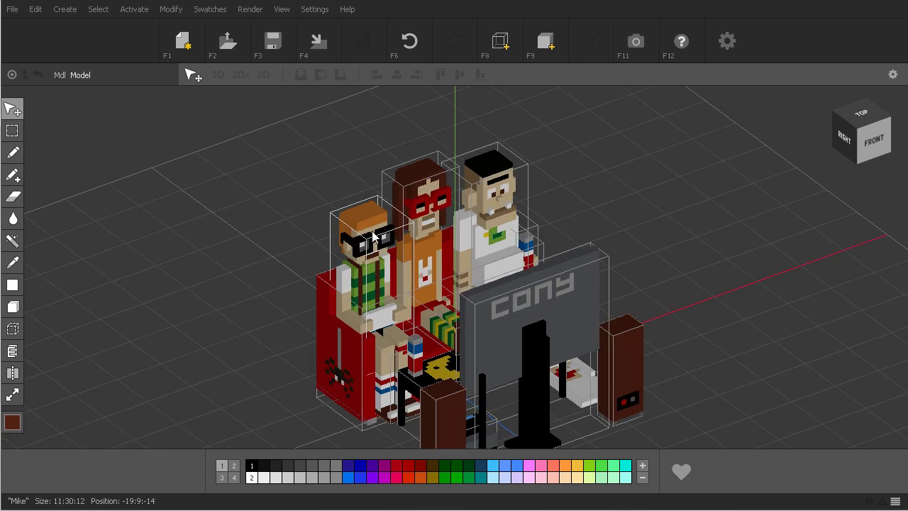
scroll(282, 332, "down", 2)
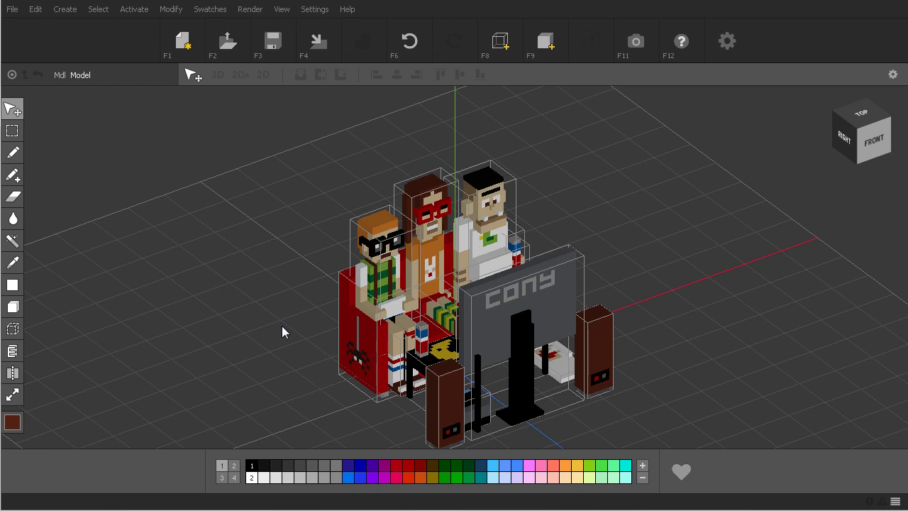
left_click(12, 153)
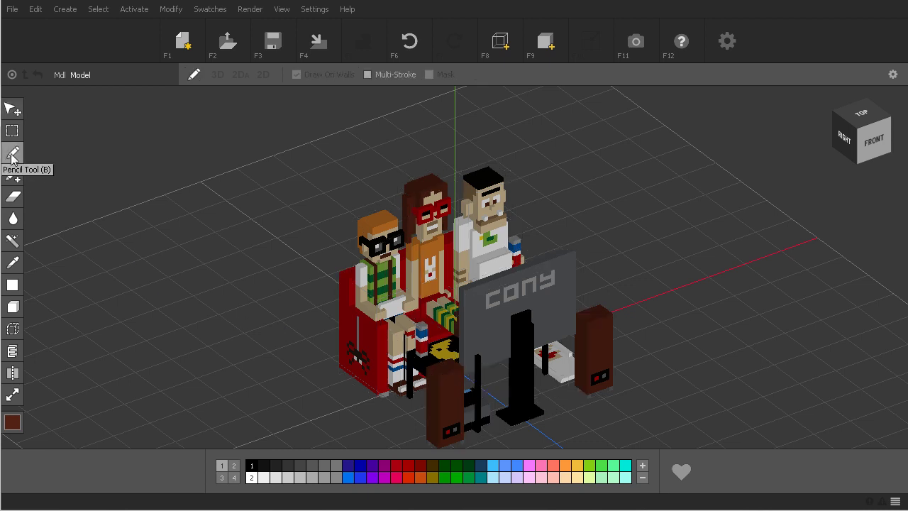
mouse_move(379, 279)
left_mouse_down()
mouse_move(387, 298)
mouse_move(387, 278)
left_mouse_up()
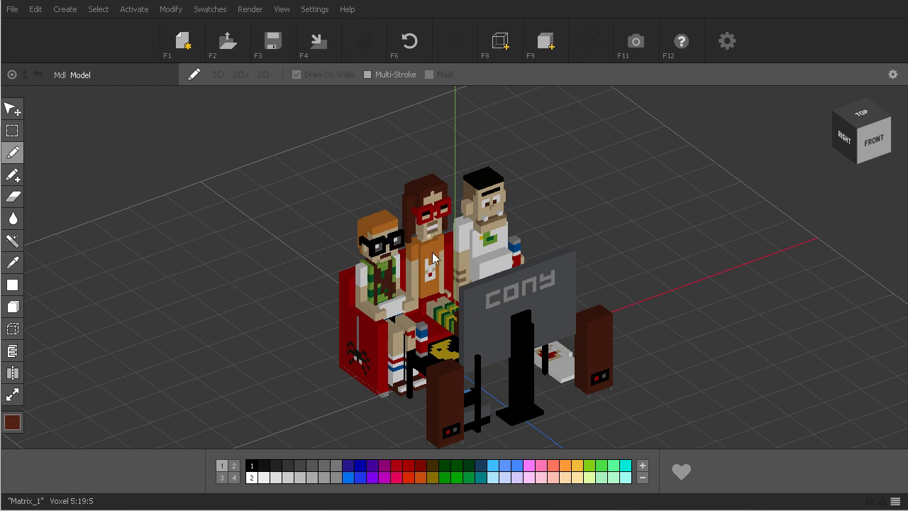
Open Mike on his own, orbit to see his front, side and top, and undo the last paint change
double_click(388, 289)
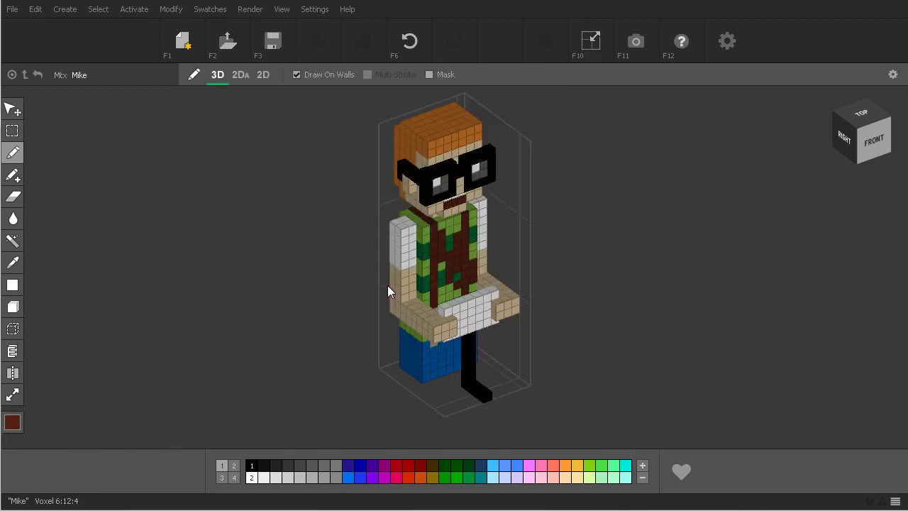
right_click_drag(387, 291, 329, 258)
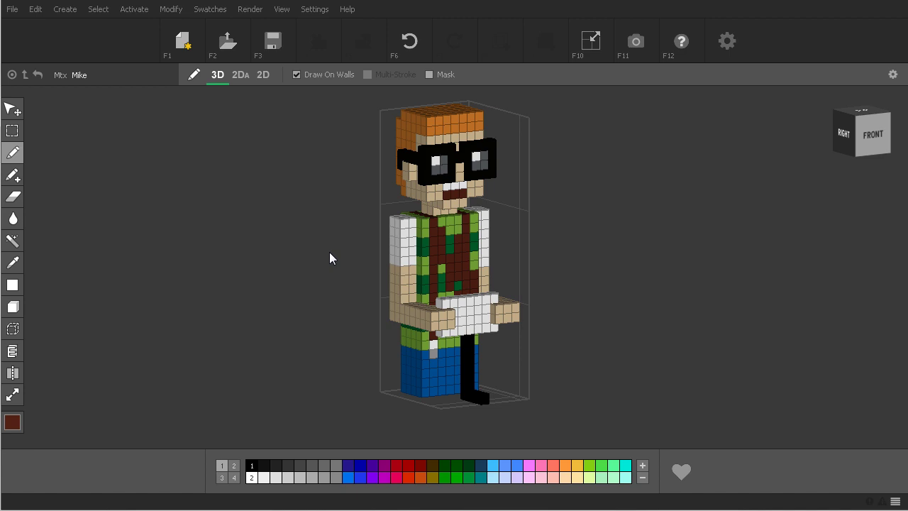
right_click_drag(330, 253, 362, 267)
key("ctrl+z")
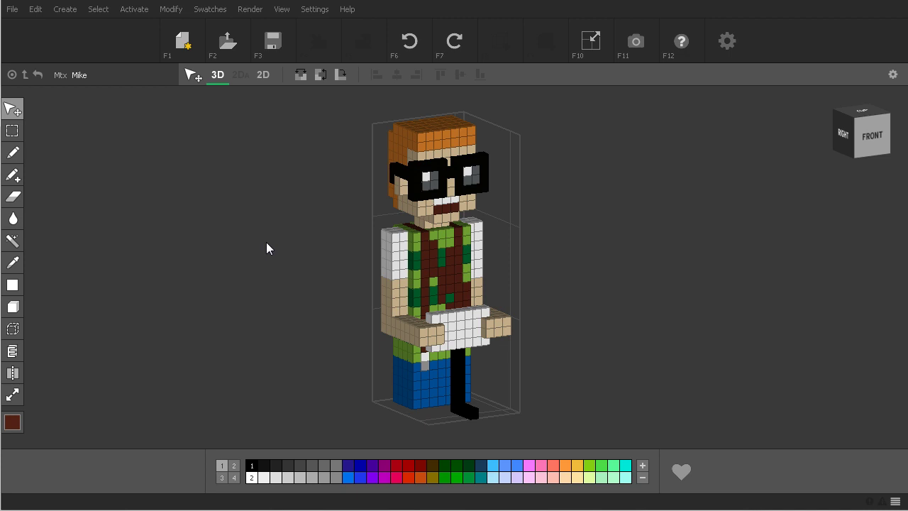
Try a box selection on the head, then select the brown vest by colour with the Magic Wand
left_click(12, 131)
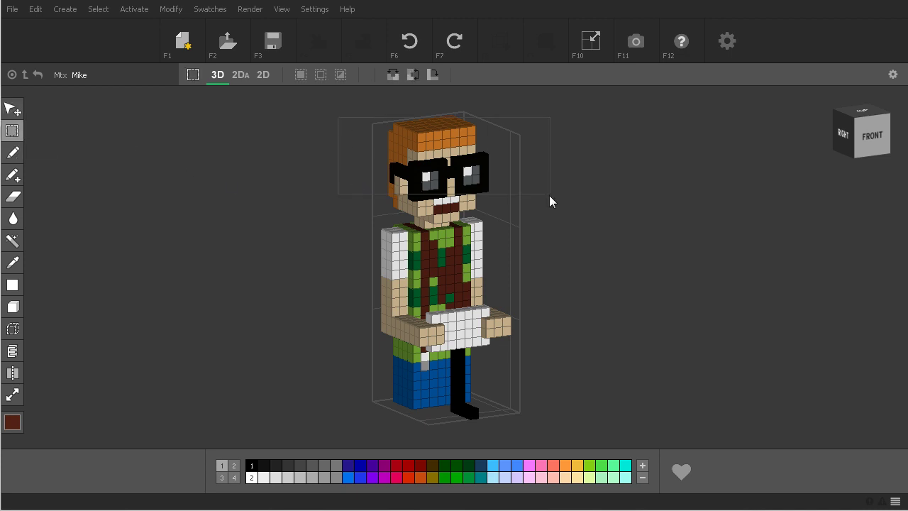
left_click_drag(548, 200, 549, 201)
left_click(319, 222)
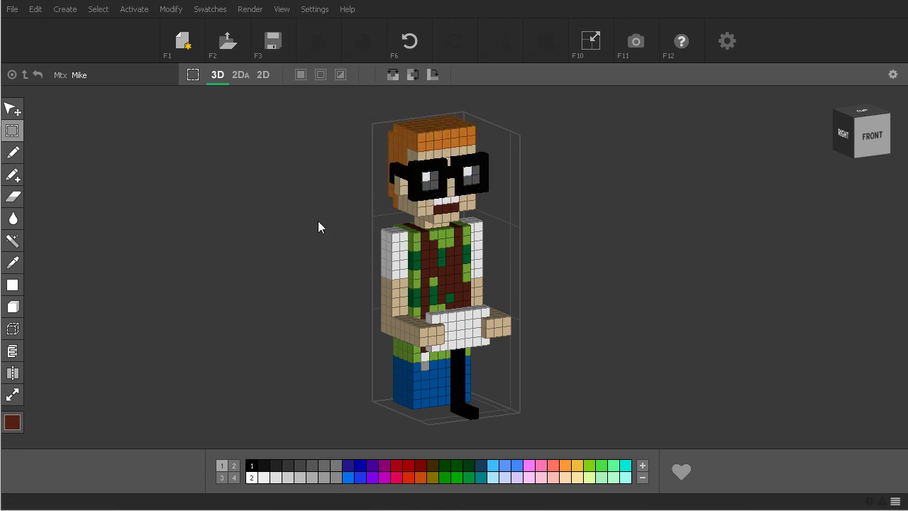
left_click(14, 241)
left_click(440, 260)
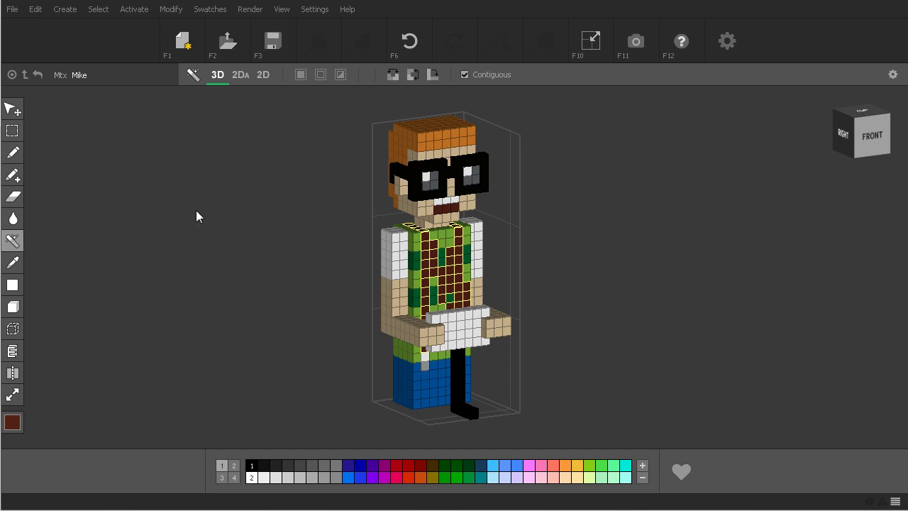
Clear the vest selection and, from the front view, box-select Mike's whole head with hair and glasses
left_click(12, 130)
left_click(306, 243)
key("1")
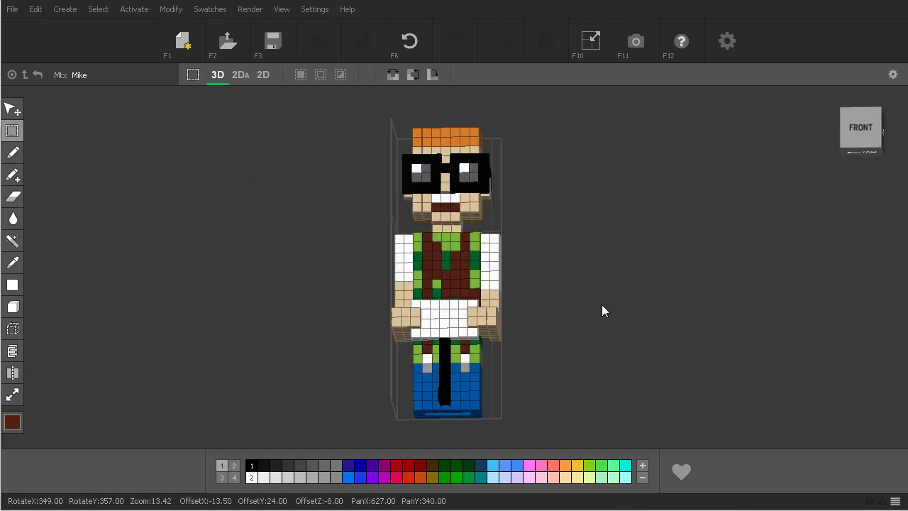
left_click_drag(334, 111, 559, 226)
right_click_drag(559, 226, 318, 289)
Shift the detached head one voxel sideways, flip it twice, and rotate it 90° four times
key("m")
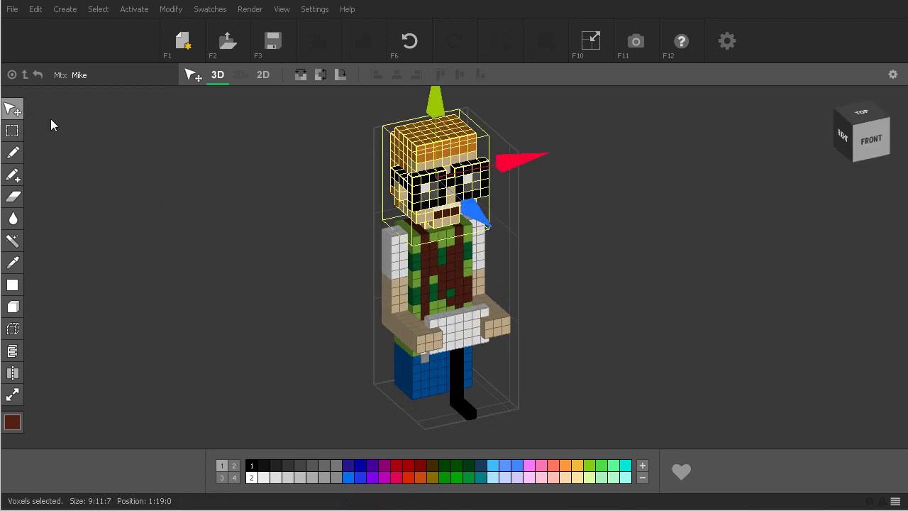
left_click_drag(517, 171, 519, 168)
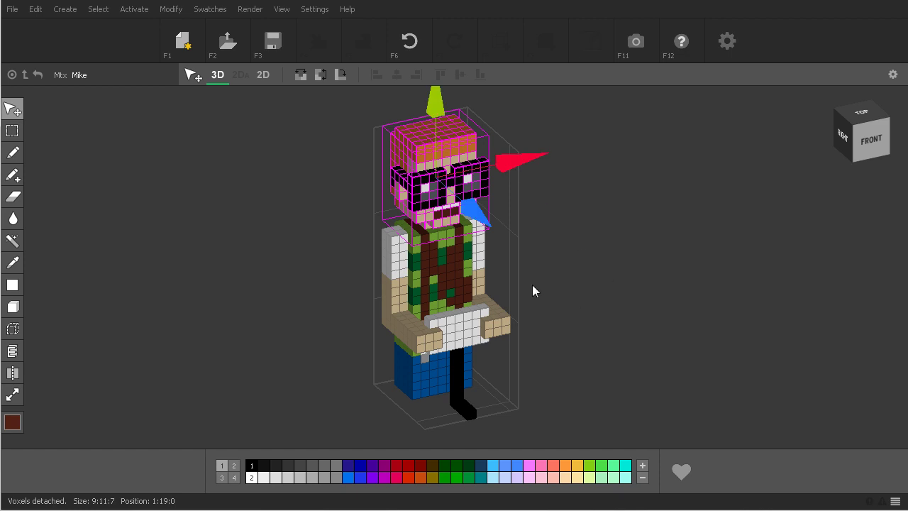
left_click(321, 75)
left_click(322, 75)
left_click(340, 76)
left_click(340, 75)
left_click(336, 76)
left_click(335, 76)
Orbit to view from below and nudge the head up one voxel
right_click_drag(329, 205, 620, 261)
left_click(429, 208)
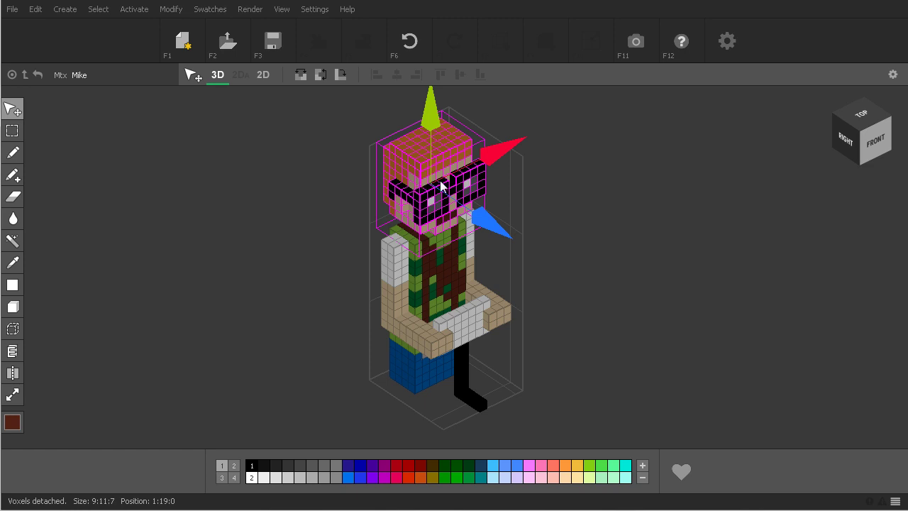
right_click_drag(458, 186, 439, 118)
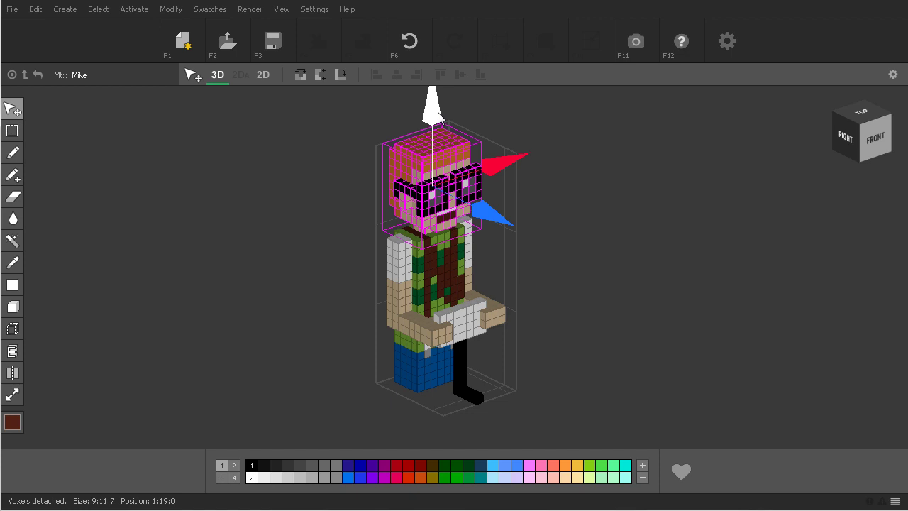
mouse_move(439, 117)
left_mouse_down()
mouse_move(431, 107)
mouse_move(431, 181)
mouse_move(432, 107)
mouse_move(447, 216)
mouse_move(443, 291)
mouse_move(440, 107)
mouse_move(434, 120)
left_mouse_up()
Drop the head back onto Mike's shoulders, check it from front and back, and reactivate the Transform gizmo
mouse_move(591, 223)
right_mouse_down()
mouse_move(516, 163)
mouse_move(560, 191)
right_mouse_up()
key("d")
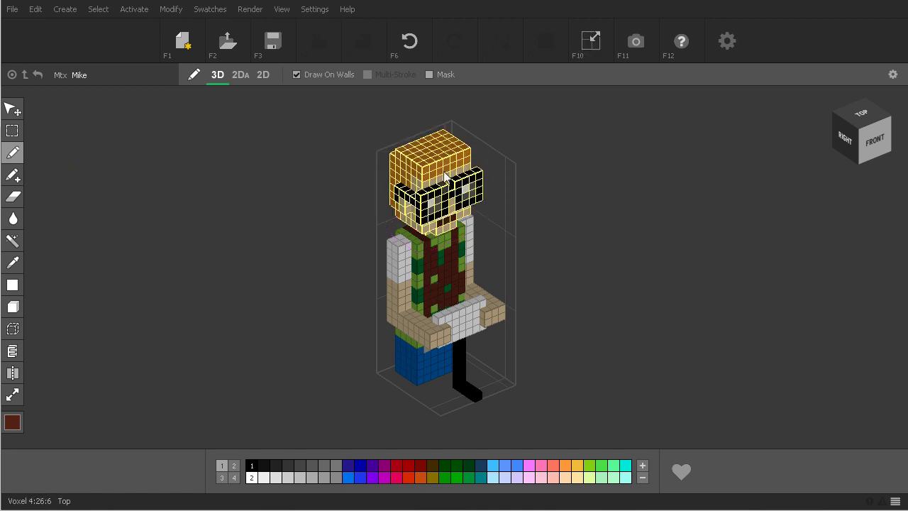
scroll(467, 183, "up", 2)
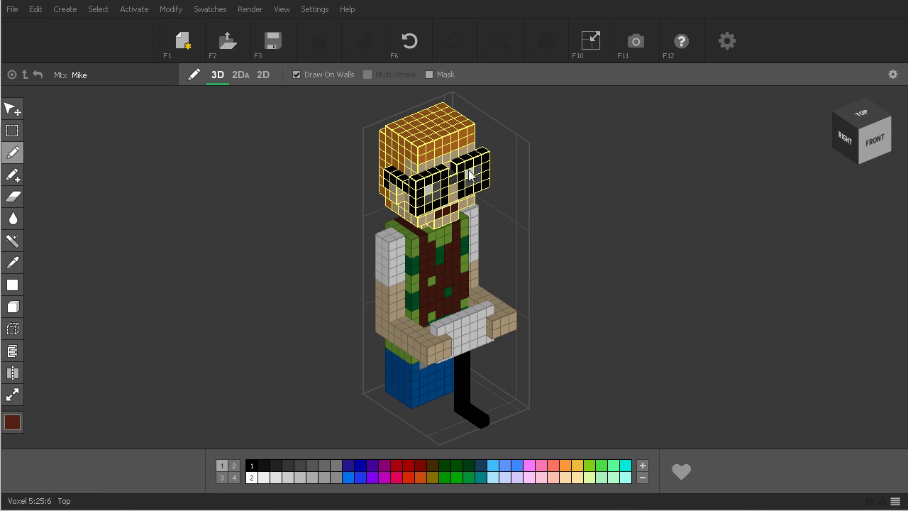
right_click_drag(466, 183, 671, 289)
mouse_move(416, 170)
right_mouse_down()
mouse_move(616, 193)
mouse_move(632, 219)
mouse_move(553, 185)
right_mouse_up()
key("t")
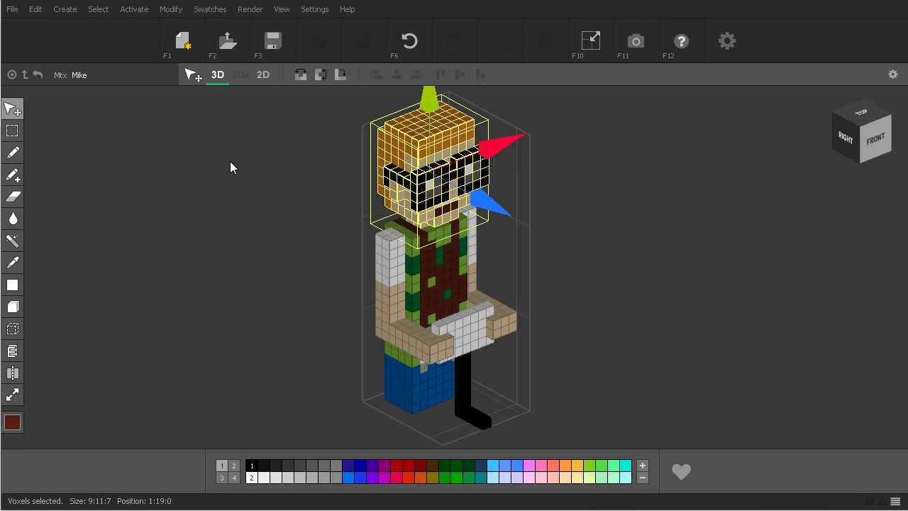
Drag the detached head off to the left of the body
right_click_drag(270, 206, 518, 158)
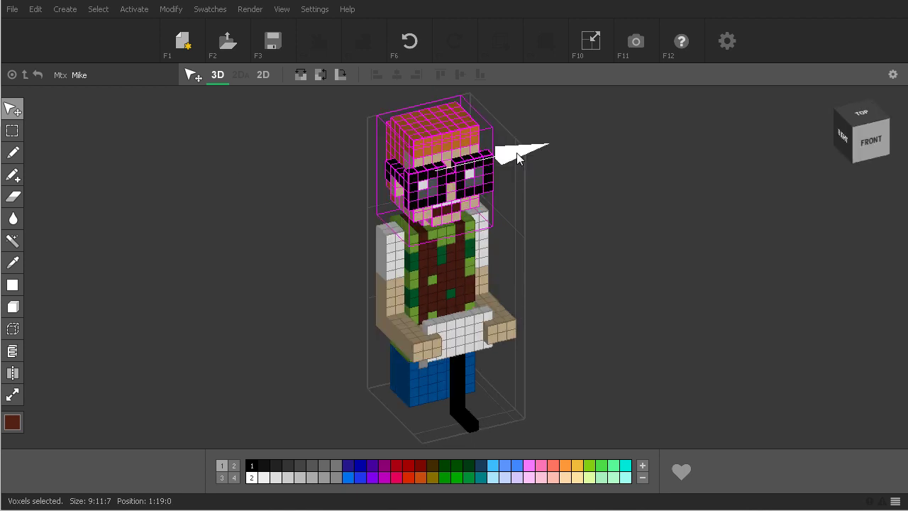
left_click_drag(517, 157, 462, 182)
right_click_drag(584, 240, 373, 201)
scroll(361, 203, "up", 3)
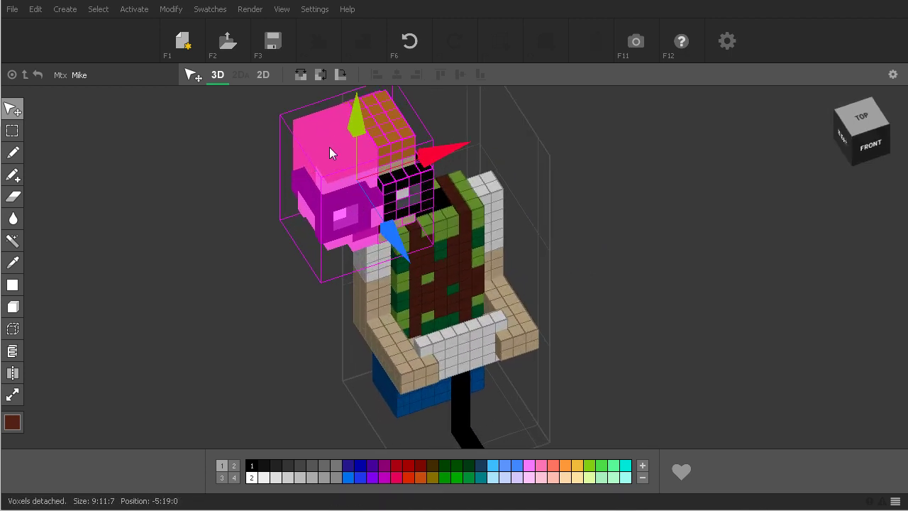
Check the head's position from the side, top and front, then select the Paint pencil
mouse_move(635, 305)
right_mouse_down()
mouse_move(590, 199)
mouse_move(641, 292)
mouse_move(632, 308)
mouse_move(499, 223)
mouse_move(336, 203)
mouse_move(655, 268)
mouse_move(645, 310)
right_mouse_up()
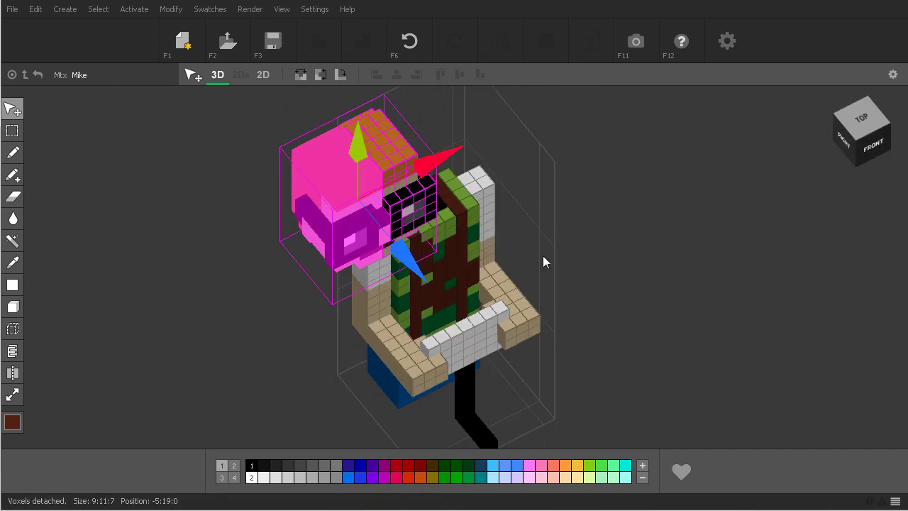
right_click_drag(543, 255, 431, 207)
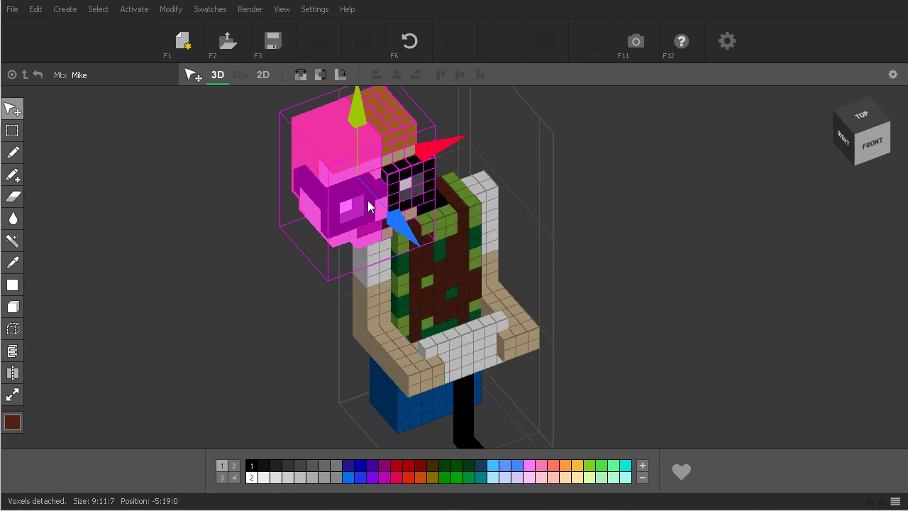
key("KP_1")
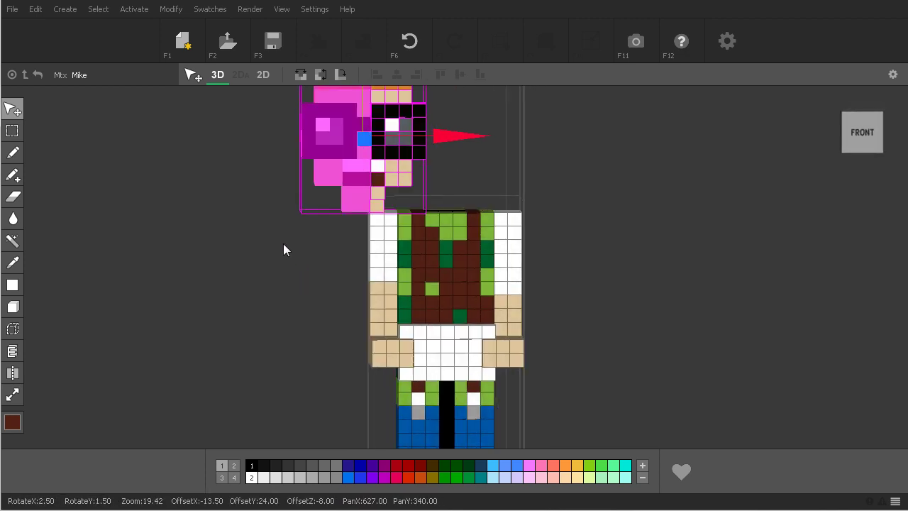
right_click_drag(271, 171, 300, 217)
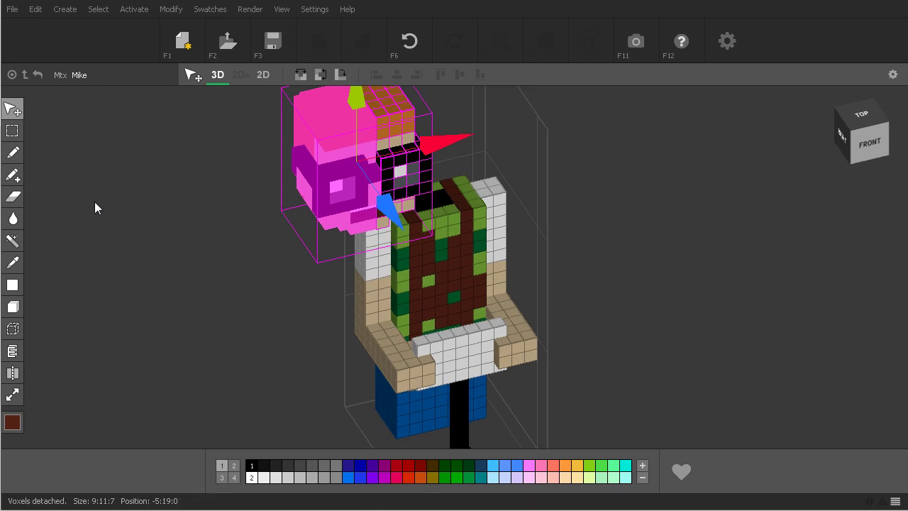
left_click(12, 151)
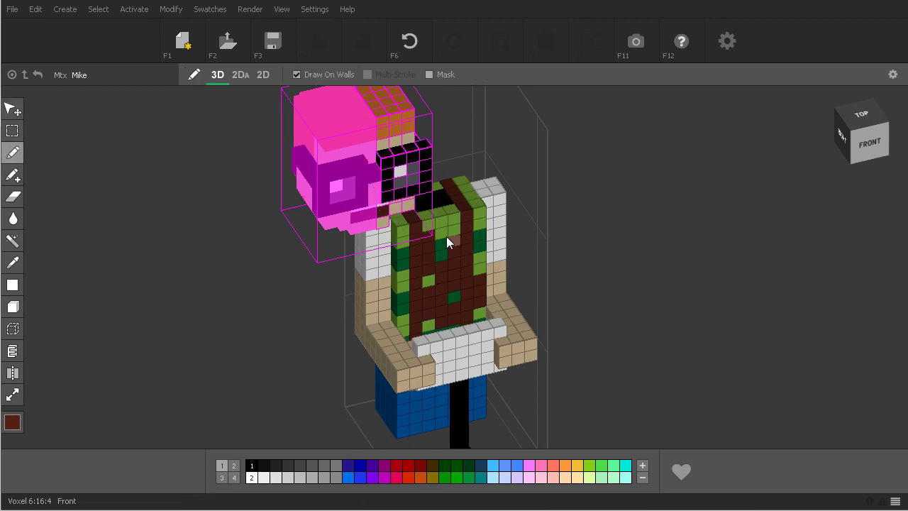
right_click_drag(446, 237, 381, 301)
right_click_drag(348, 224, 306, 131)
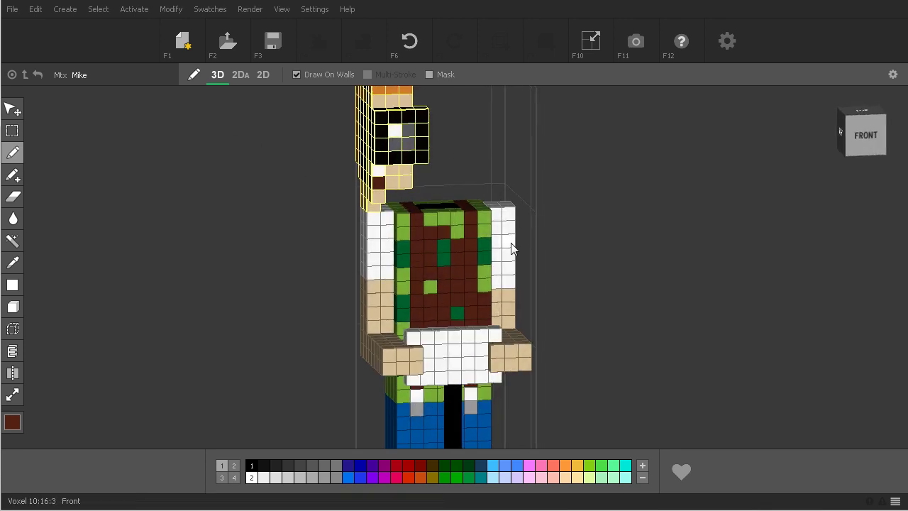
key("ctrl+z")
right_click_drag(511, 248, 633, 276)
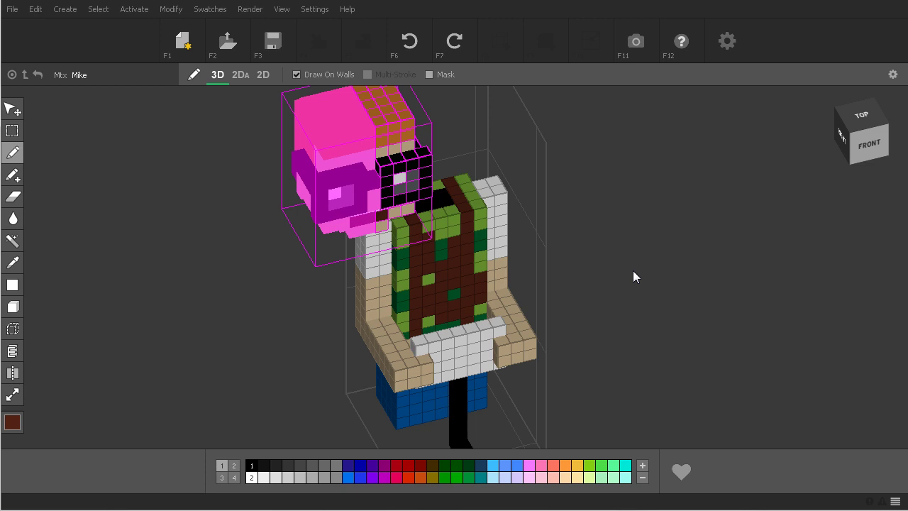
key("ctrl+y")
right_click_drag(633, 271, 624, 299)
Undo the head move, then paint a red 3D stroke up the arm and chest onto the eye and face
key("ctrl+z")
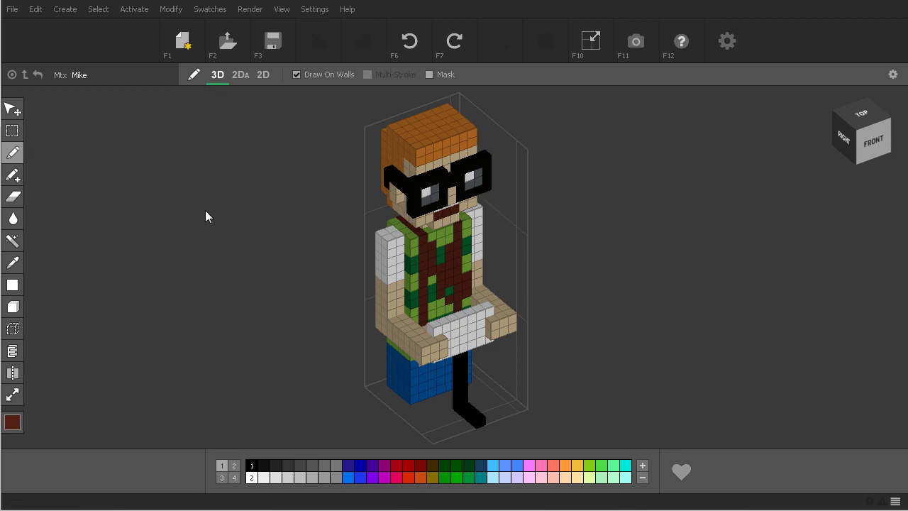
scroll(207, 211, "up", 2)
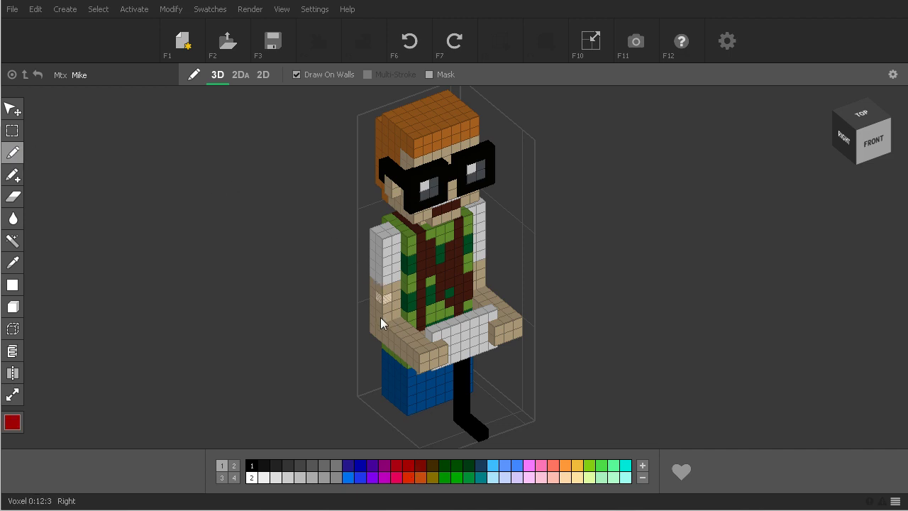
mouse_move(379, 320)
left_mouse_down()
mouse_move(417, 266)
mouse_move(457, 237)
mouse_move(476, 196)
mouse_move(474, 163)
mouse_move(428, 173)
mouse_move(423, 132)
mouse_move(452, 115)
left_mouse_up()
mouse_move(396, 115)
left_mouse_down()
mouse_move(424, 153)
mouse_move(423, 190)
left_mouse_up()
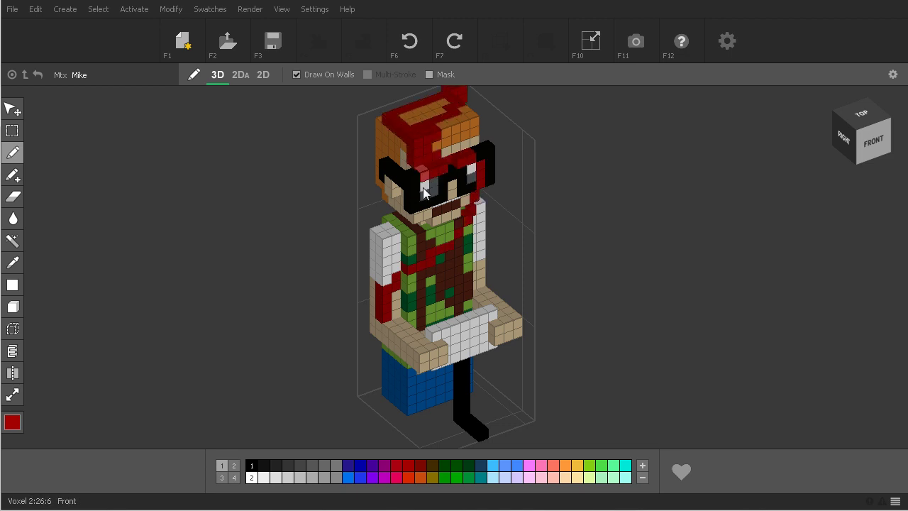
right_click_drag(631, 328, 635, 323)
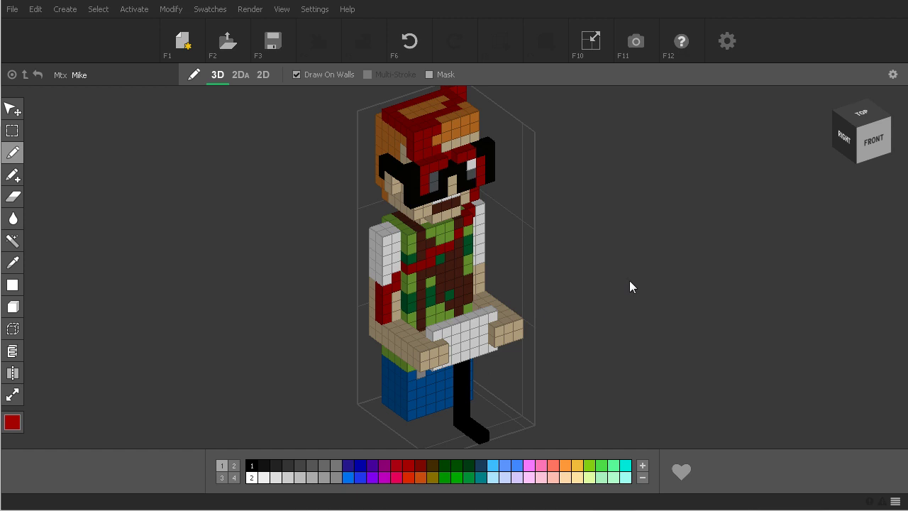
scroll(621, 287, "down", 1)
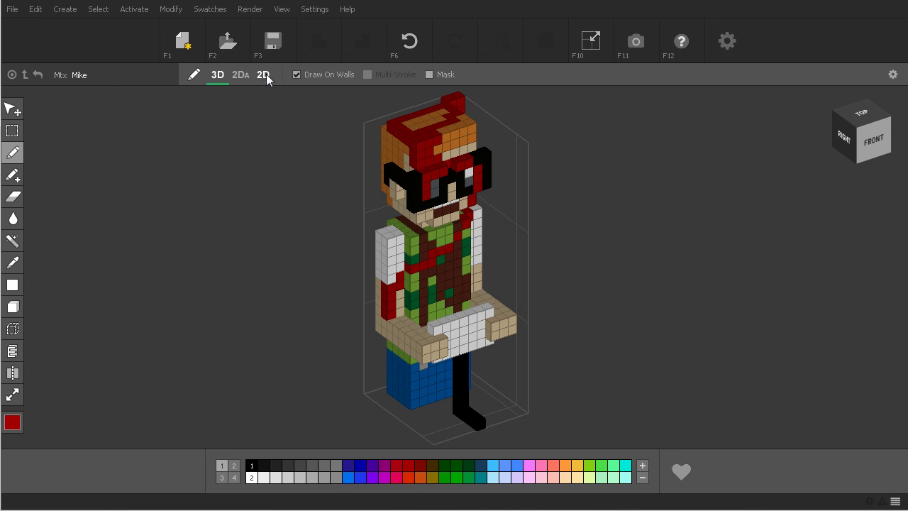
Choose 2D in the radial menu and move the drawing slice to Y:10 through the chest
right_click(262, 176)
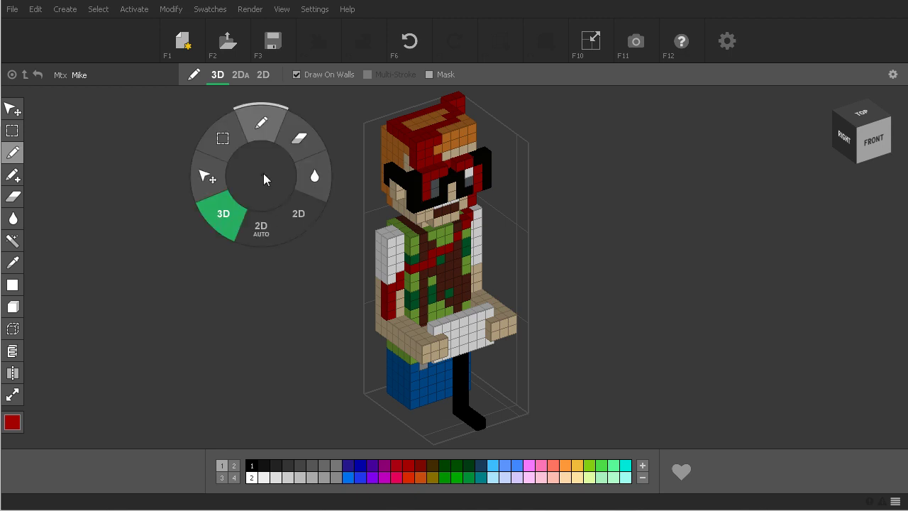
left_click(297, 212)
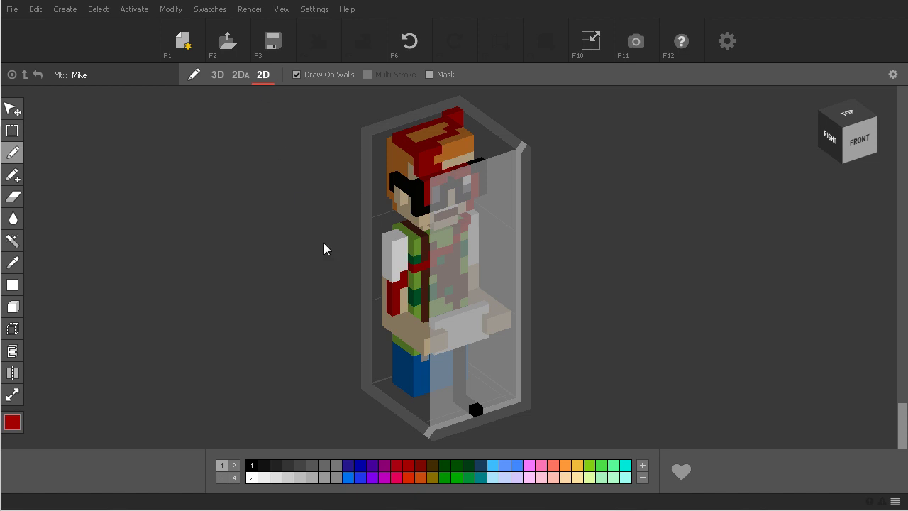
scroll(402, 416, "up", 8)
scroll(377, 399, "down", 4)
scroll(414, 426, "up", 3)
scroll(392, 410, "down", 5)
scroll(405, 421, "up", 2)
mouse_move(900, 253)
left_mouse_down()
mouse_move(898, 184)
mouse_move(900, 387)
mouse_move(899, 256)
left_mouse_up()
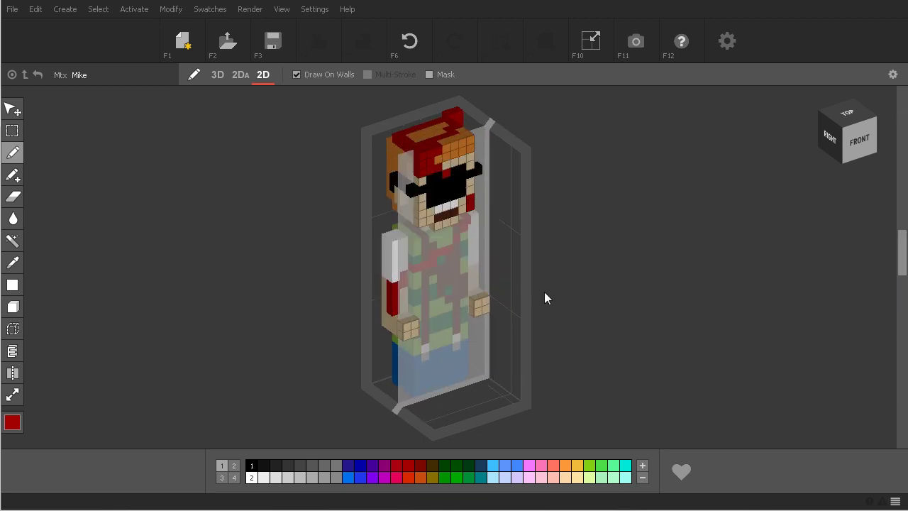
scroll(528, 264, "down", 2)
left_click_drag(528, 259, 535, 320)
Move the slice down and paint a red stroke on it from Mike's face to his chest
right_click_drag(535, 320, 477, 327)
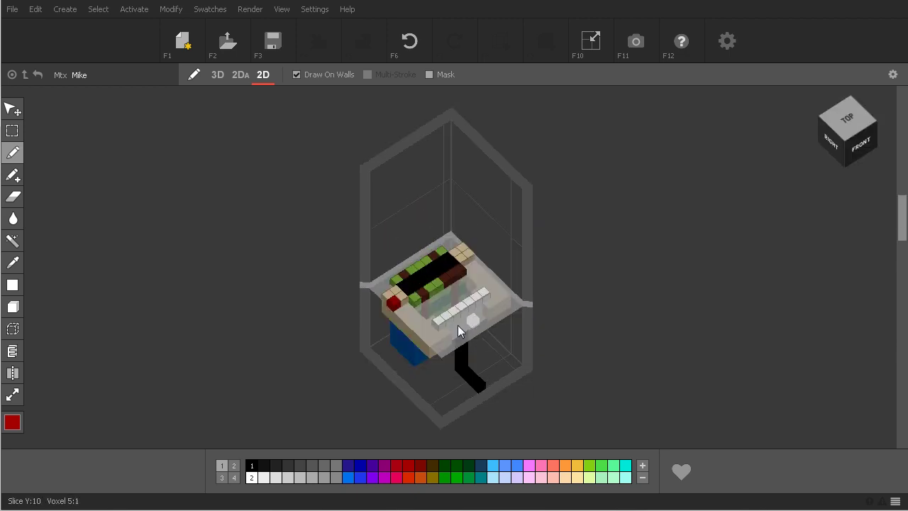
scroll(499, 329, "up", 3)
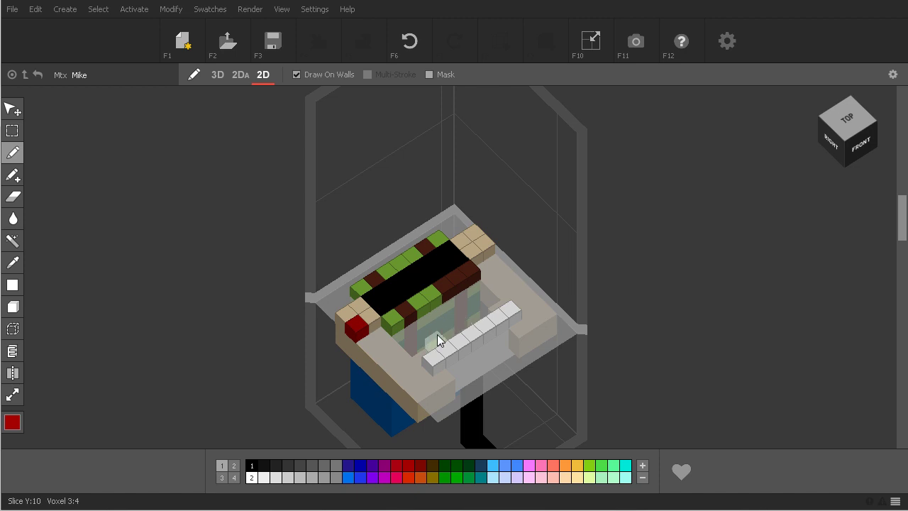
scroll(594, 366, "down", 4)
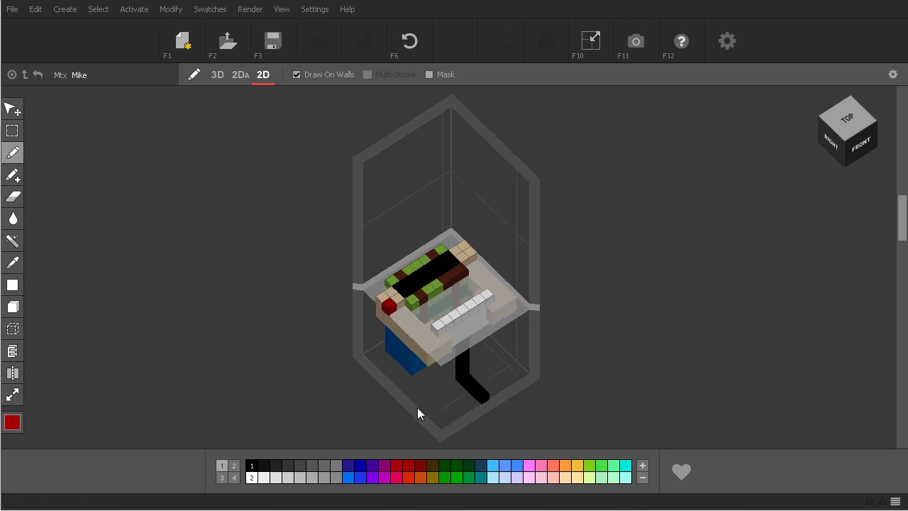
right_click_drag(416, 407, 474, 232)
mouse_move(447, 195)
left_mouse_down()
mouse_move(430, 212)
mouse_move(465, 250)
left_mouse_up()
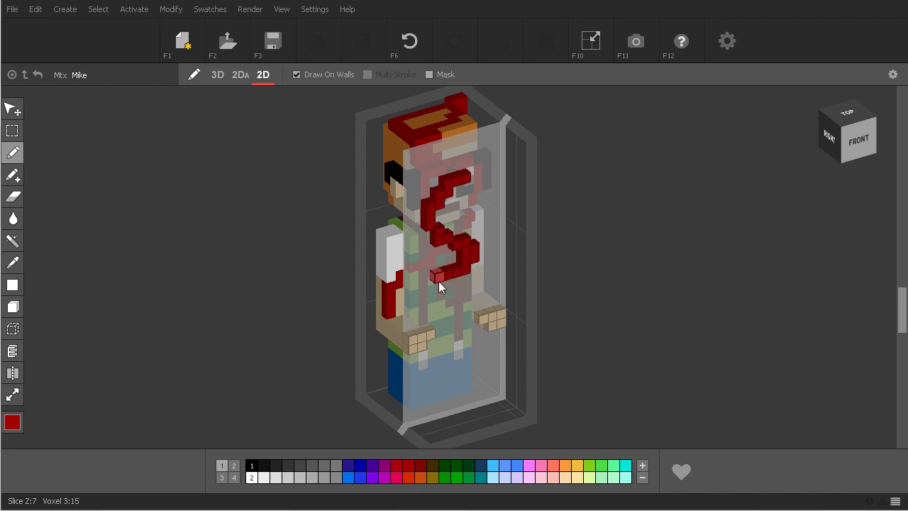
Switch the Pencil back to 3D mode from the radial menu and inspect the strokes
right_click_drag(515, 371, 562, 290)
key("space")
left_click(567, 275)
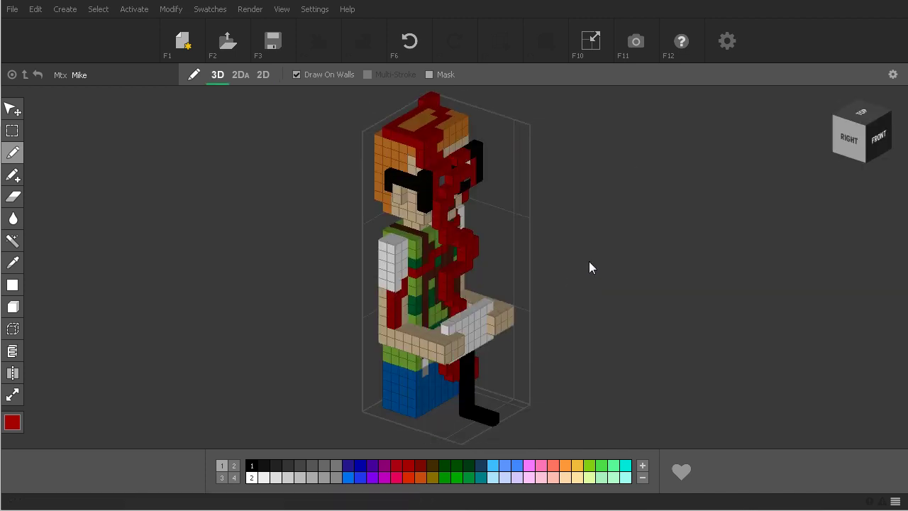
right_click_drag(667, 210, 558, 298)
key("ctrl+z")
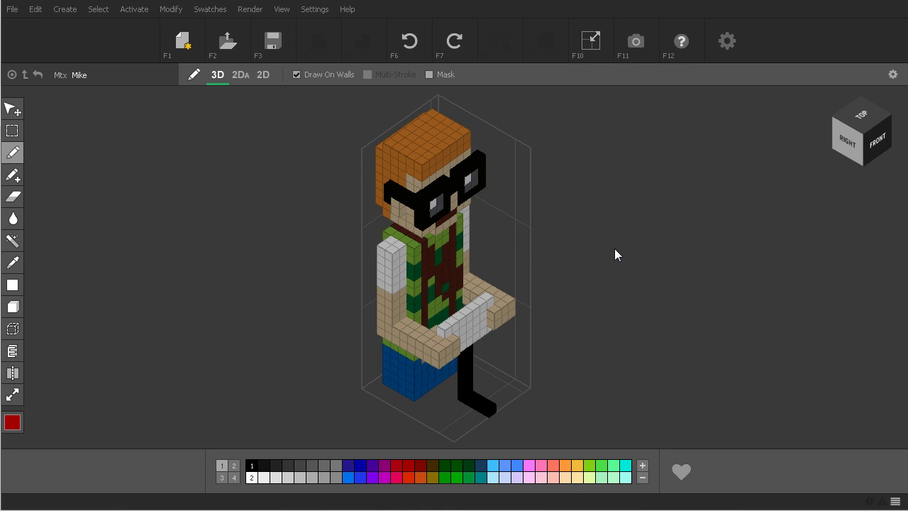
scroll(589, 250, "up", 2)
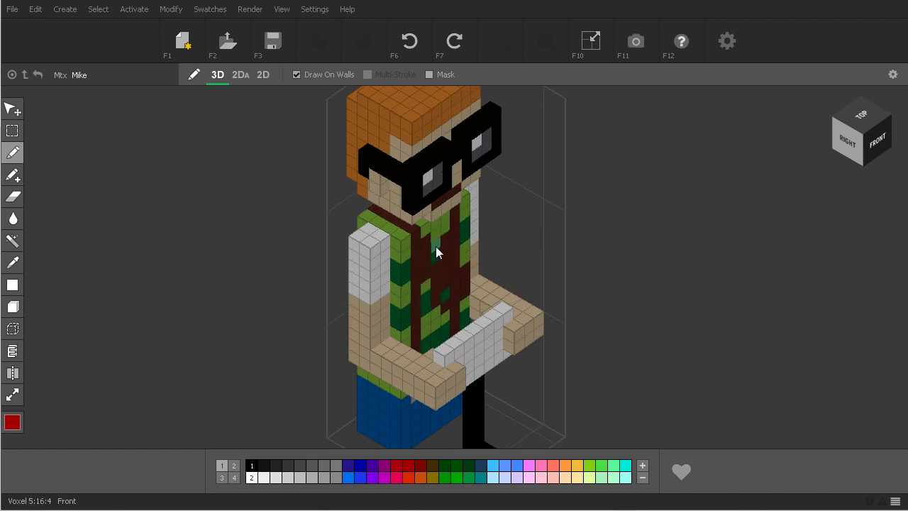
key("3")
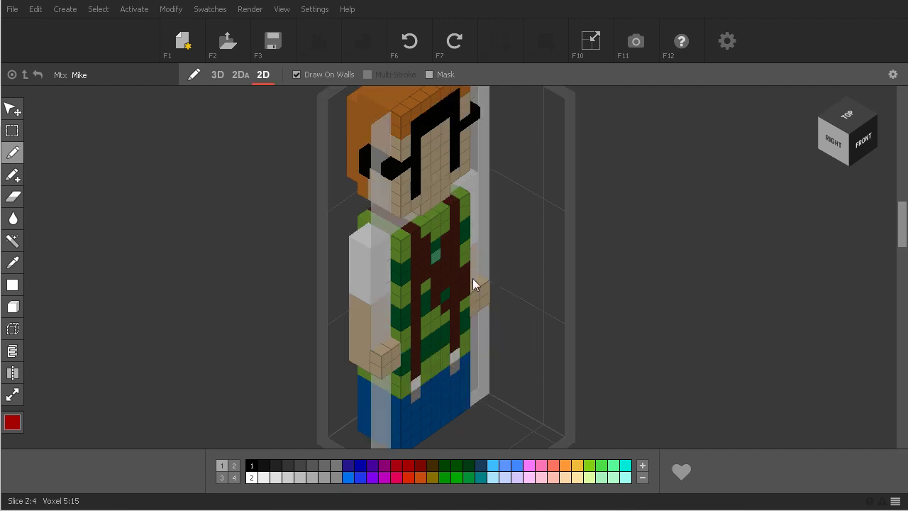
right_click_drag(578, 324, 599, 318)
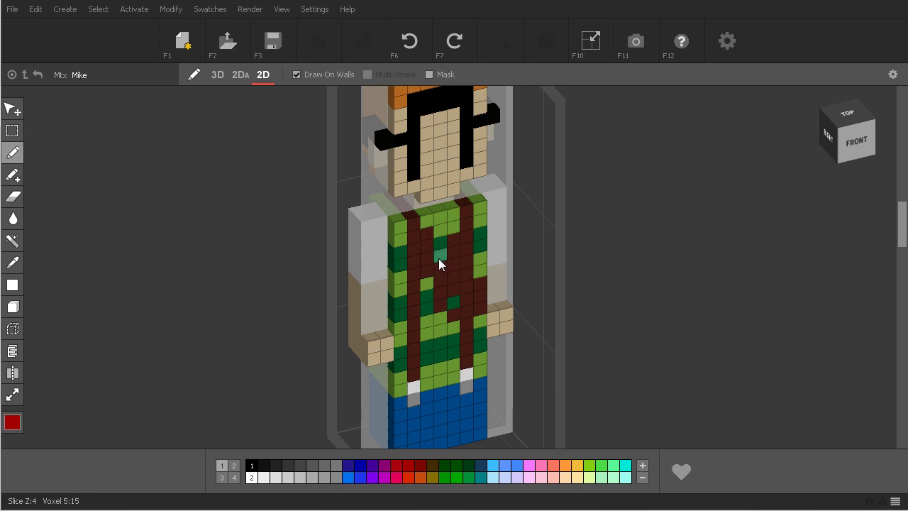
key("Tab")
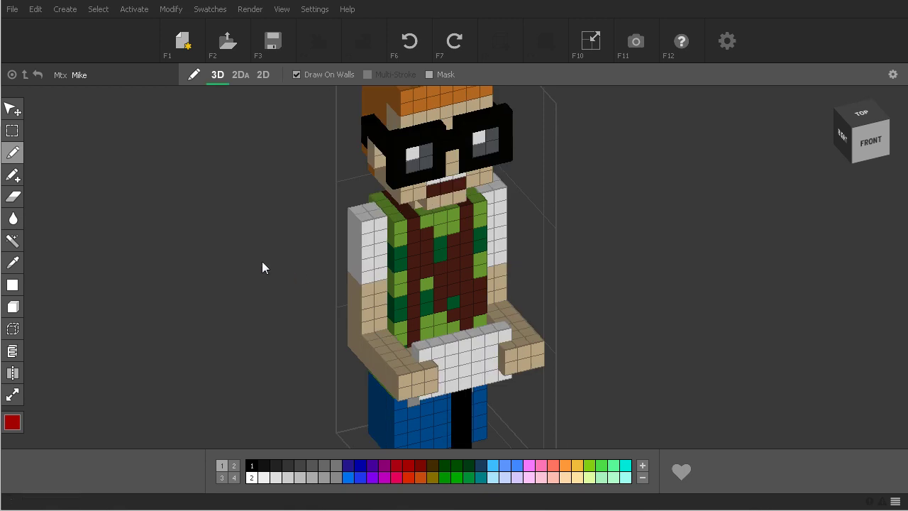
right_click_drag(238, 254, 277, 243)
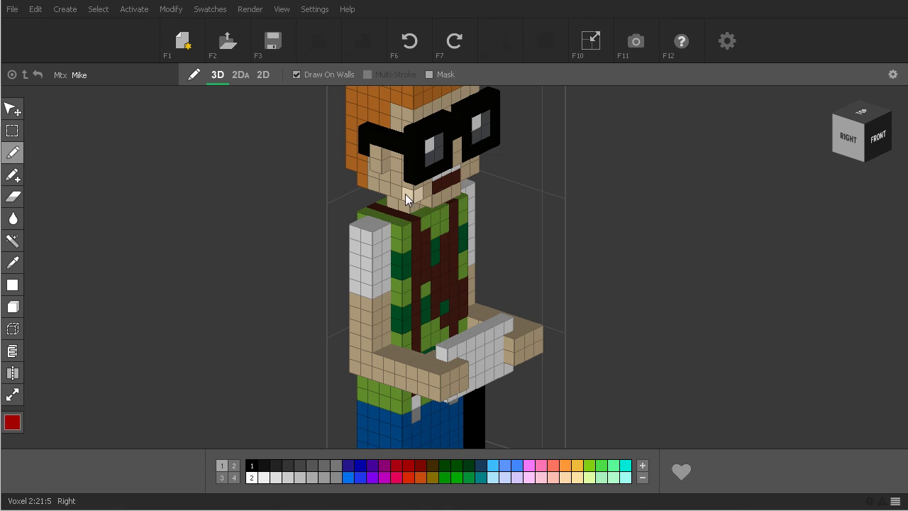
key("Tab")
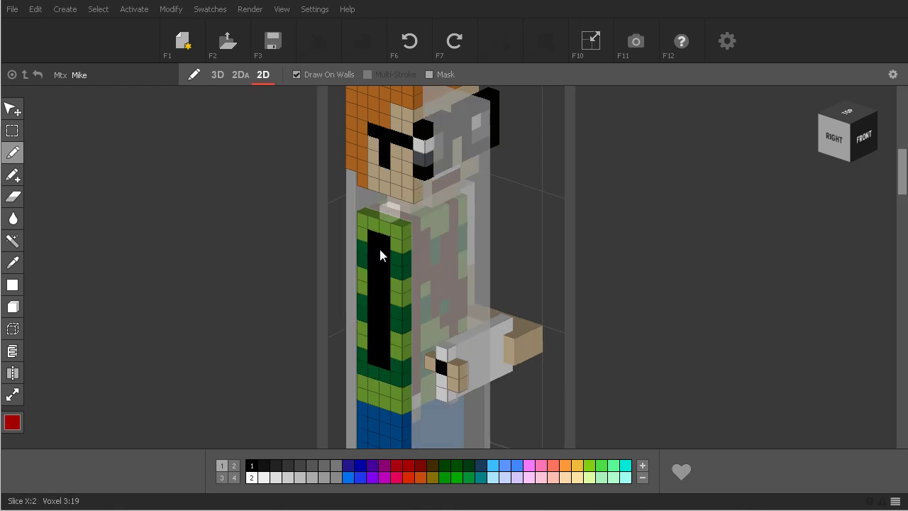
key("Tab")
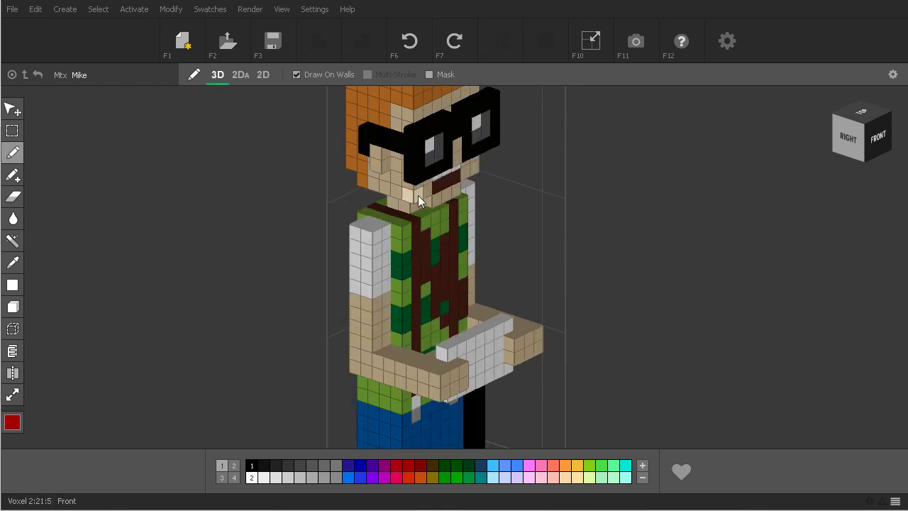
key("Tab")
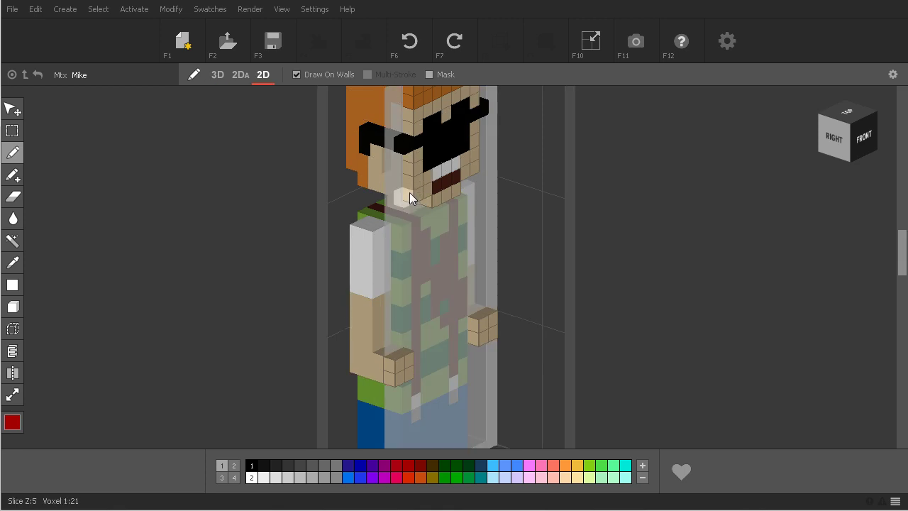
key("Tab")
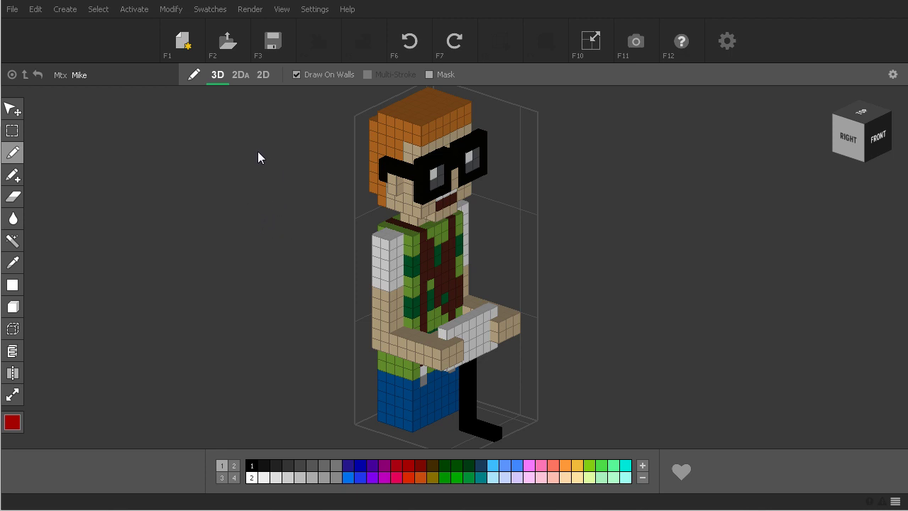
In 2D Auto mode, paint red voxels down the chest and a red row across the upper chest
left_click(241, 75)
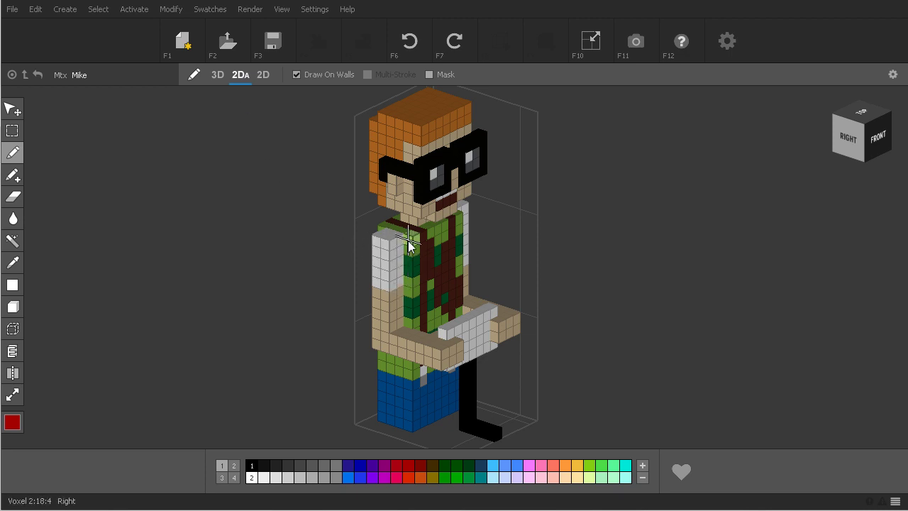
scroll(409, 242, "up", 3)
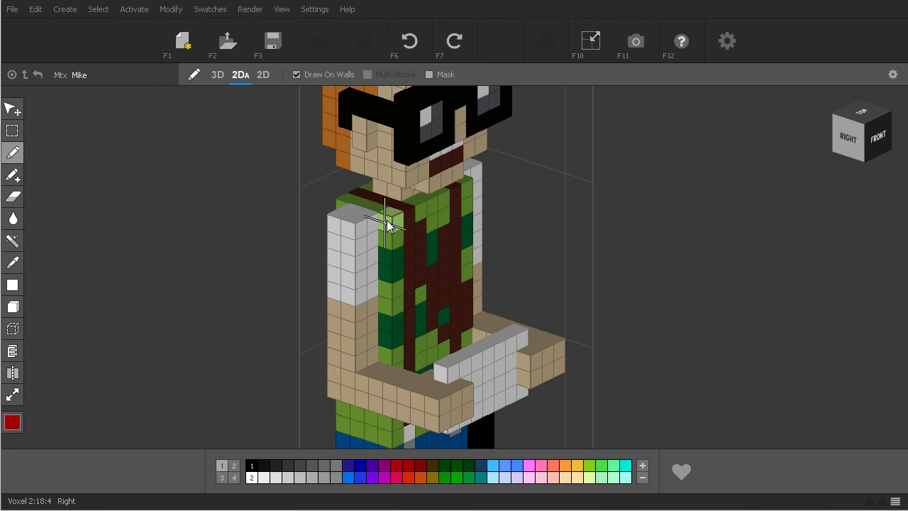
left_click(388, 222)
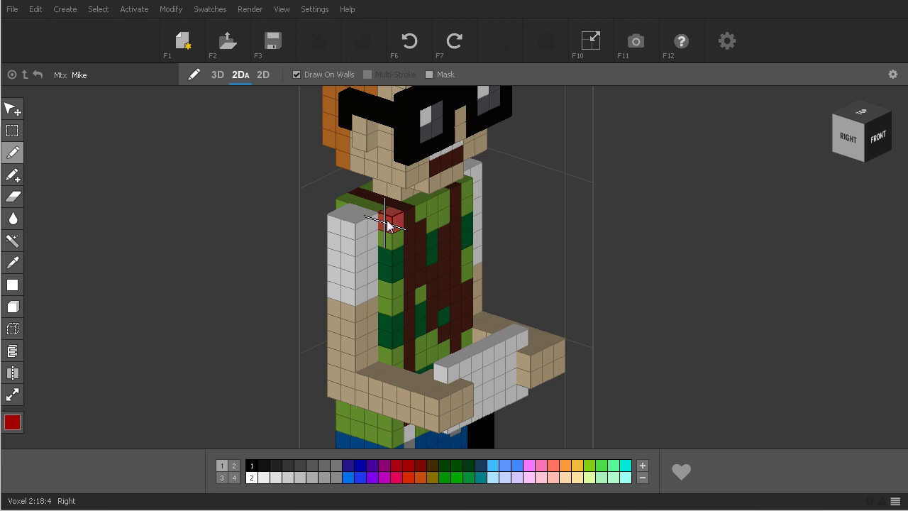
mouse_move(388, 221)
left_mouse_down()
mouse_move(416, 229)
mouse_move(413, 286)
mouse_move(443, 283)
mouse_move(460, 227)
mouse_move(430, 230)
mouse_move(416, 314)
mouse_move(430, 279)
mouse_move(436, 305)
left_mouse_up()
mouse_move(436, 305)
right_mouse_down()
mouse_move(656, 297)
mouse_move(655, 265)
mouse_move(533, 337)
mouse_move(563, 298)
mouse_move(545, 305)
right_mouse_up()
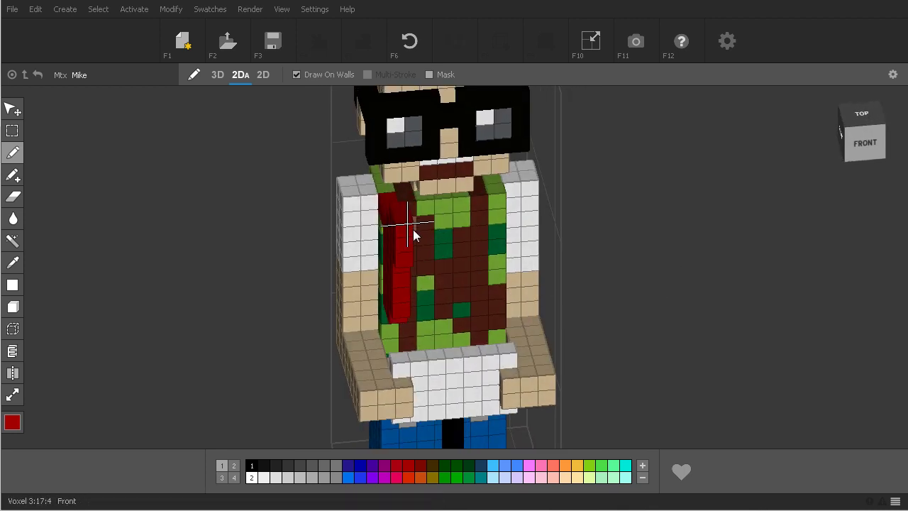
left_click_drag(407, 231, 498, 232)
right_click_drag(499, 232, 455, 258)
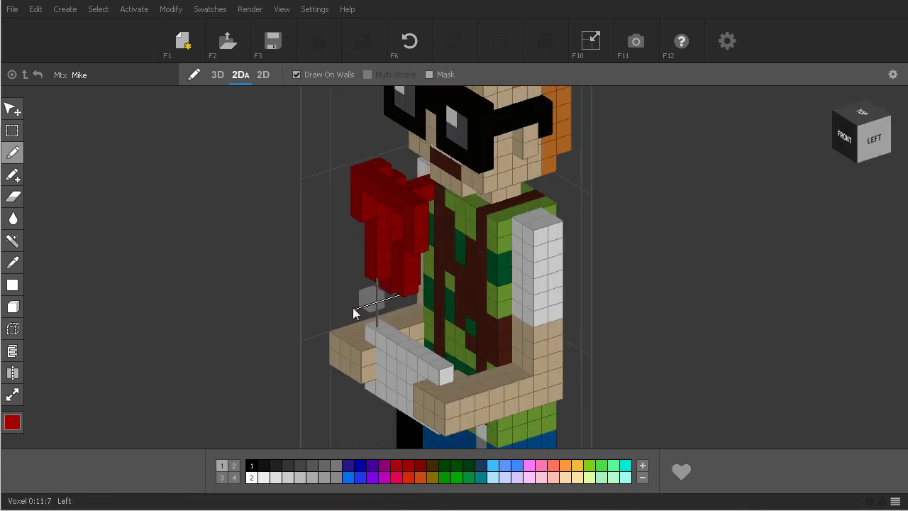
right_click_drag(400, 309, 516, 340)
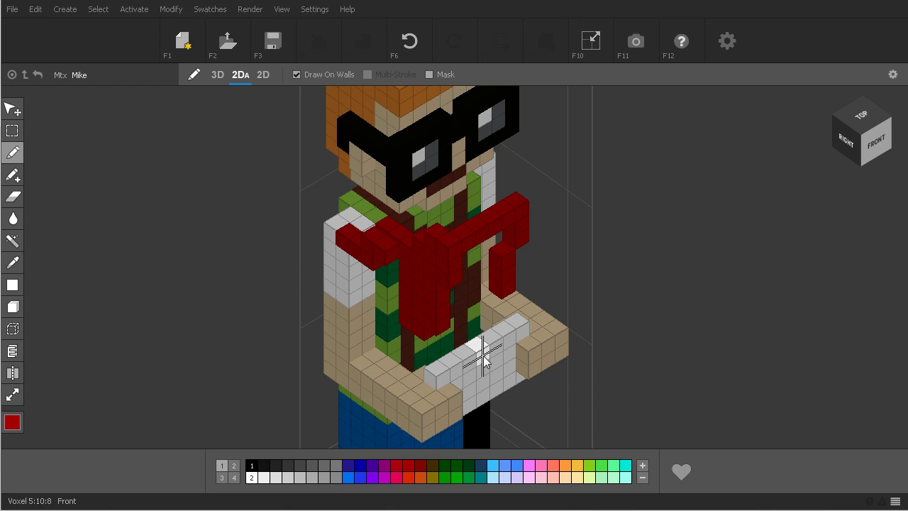
Paint a red stroke up the torso in single-slice 2D mode, then undo the red strokes
key("2")
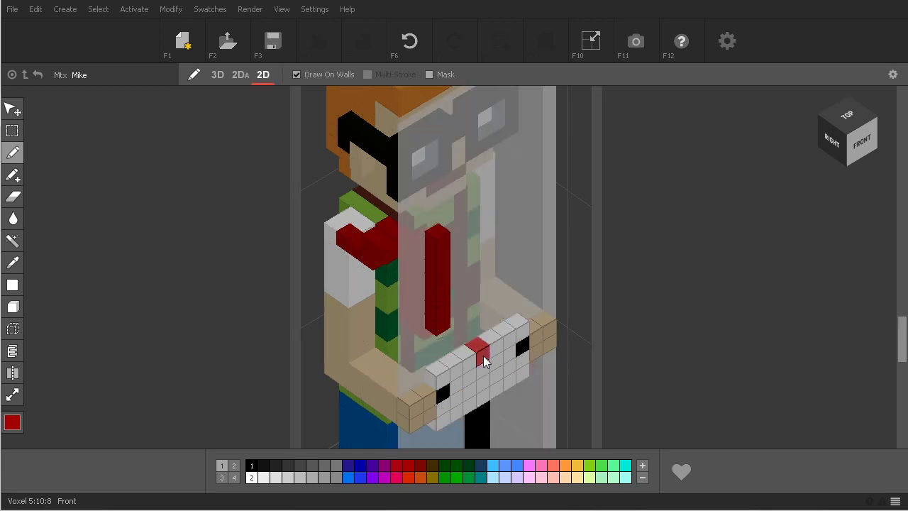
mouse_move(484, 362)
left_mouse_down()
mouse_move(488, 286)
mouse_move(502, 242)
mouse_move(495, 218)
left_mouse_up()
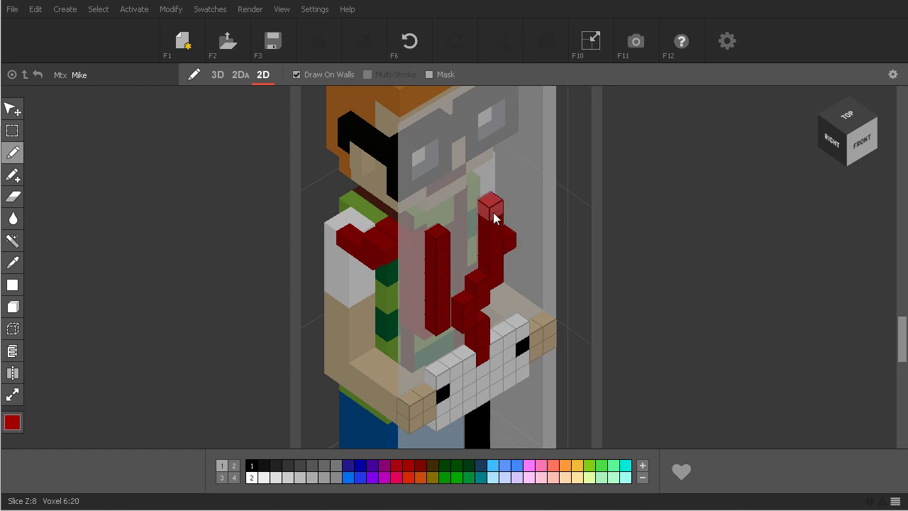
key("2")
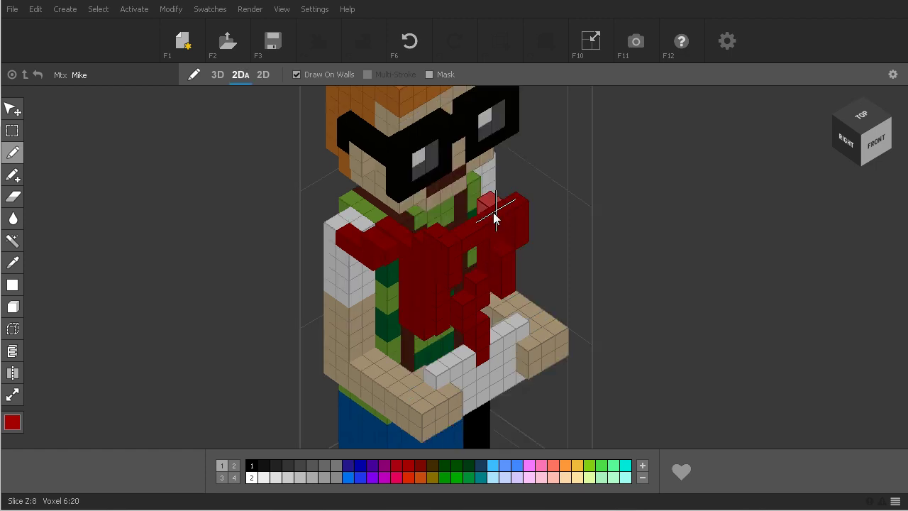
right_click_drag(567, 324, 616, 312)
key("ctrl+z")
key("ctrl+z")
key("1")
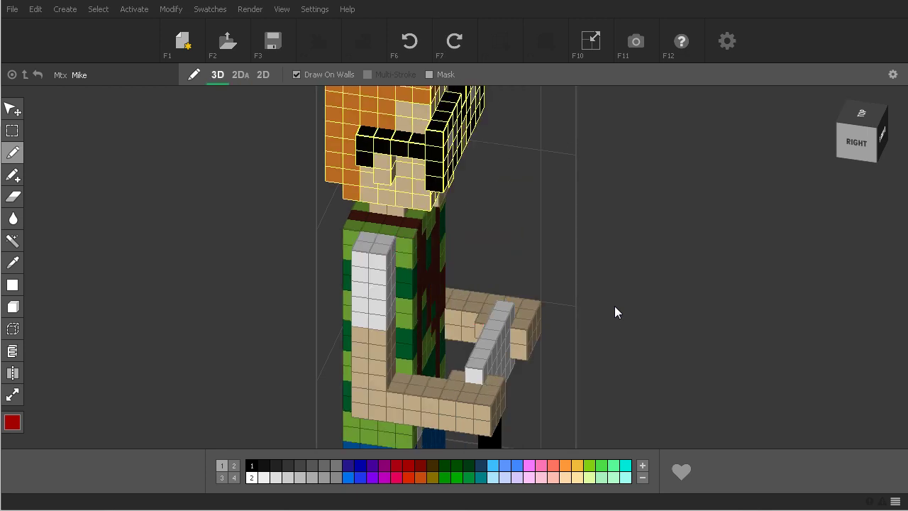
right_click_drag(610, 312, 568, 263)
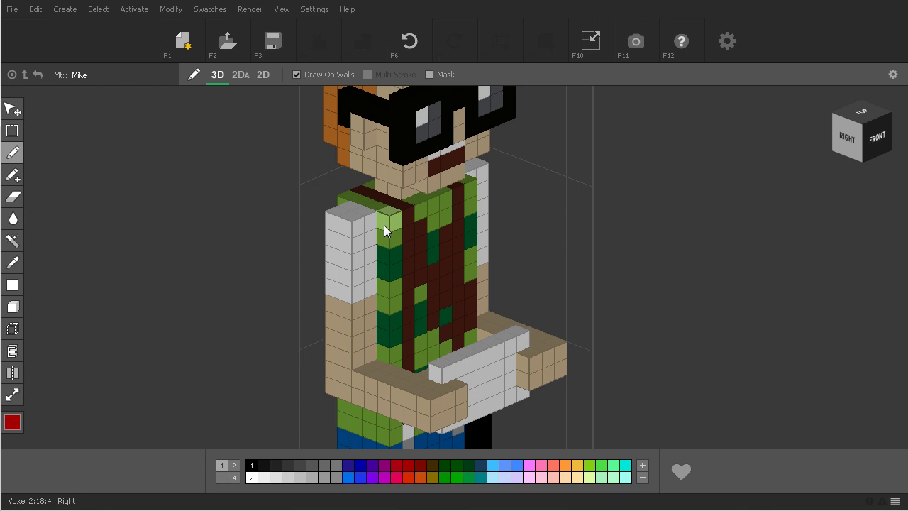
Paint a red row across the chest in 2D Auto, toggle 2D modes, and undo it
key("ctrl+z")
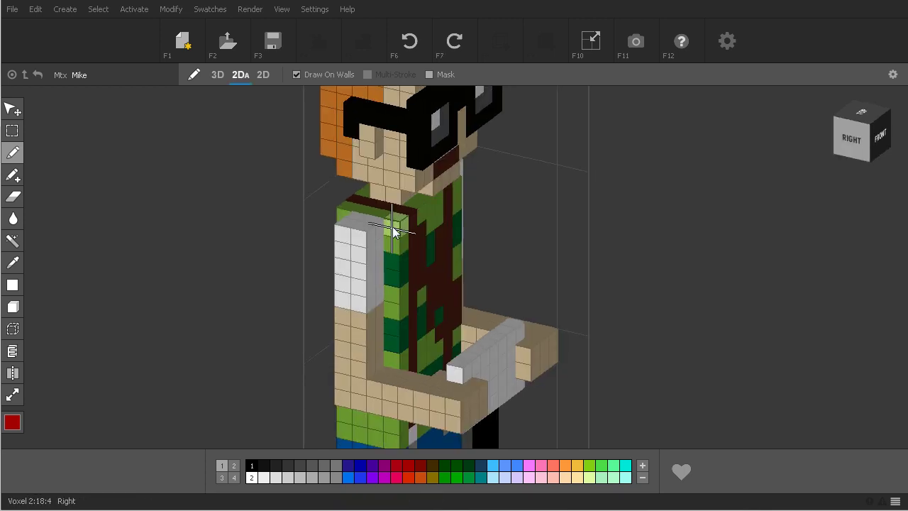
left_click_drag(392, 232, 466, 245)
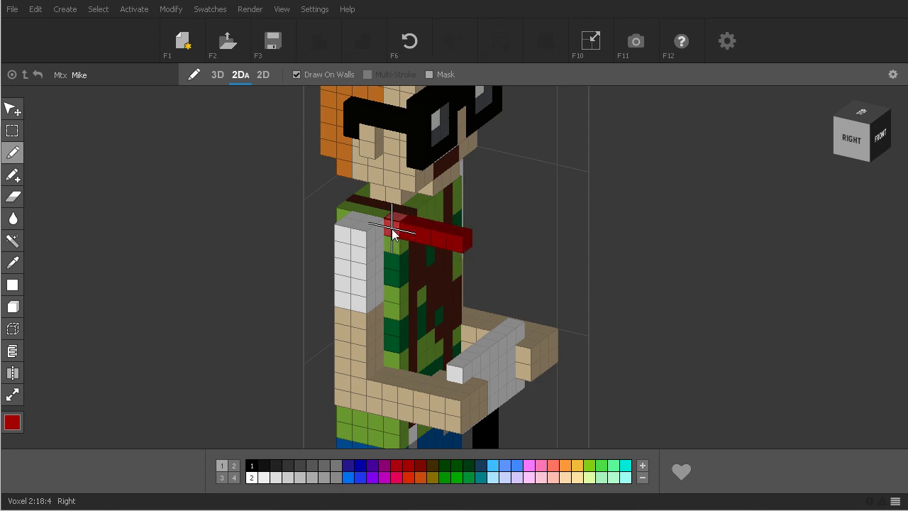
key("Tab")
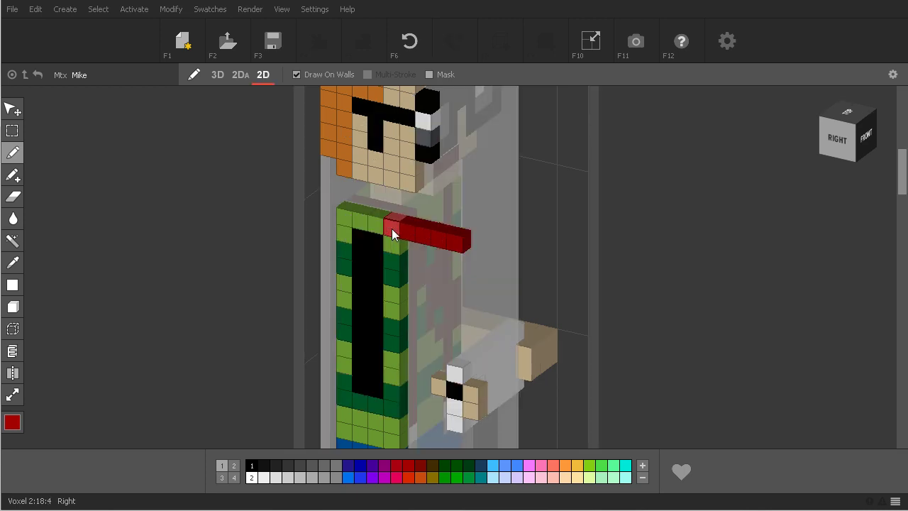
key("Tab")
key("ctrl+z")
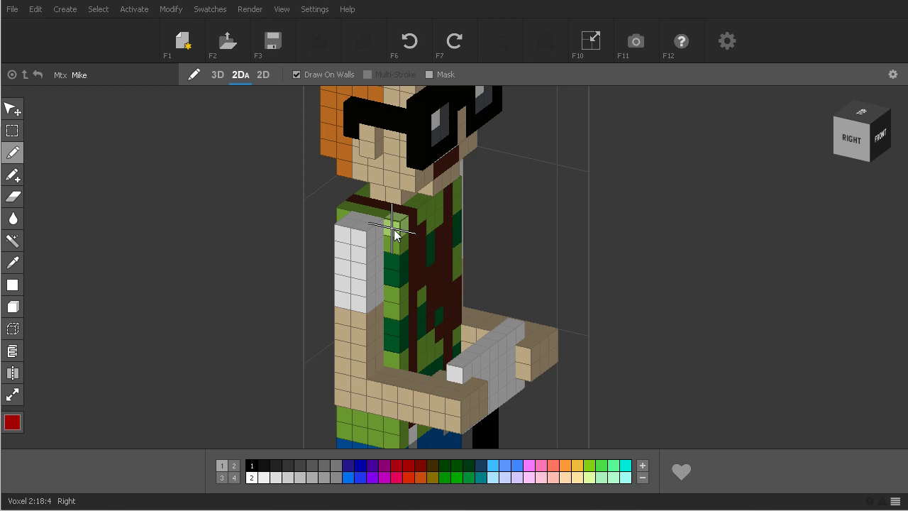
In 3D mode, draw a red diagonal voxel line across Mike's shirt
left_click(219, 76)
mouse_move(488, 203)
left_mouse_down()
mouse_move(419, 325)
mouse_move(458, 263)
mouse_move(392, 333)
left_mouse_up()
right_click_drag(361, 301, 293, 262)
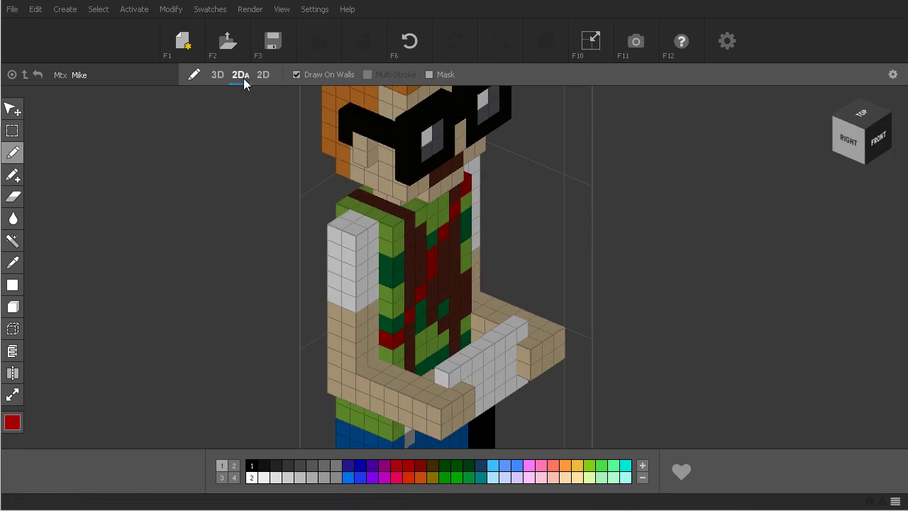
From a right-side view, draw red pencil lines forming a rectangular frame on the green chest
right_click_drag(244, 99, 262, 215)
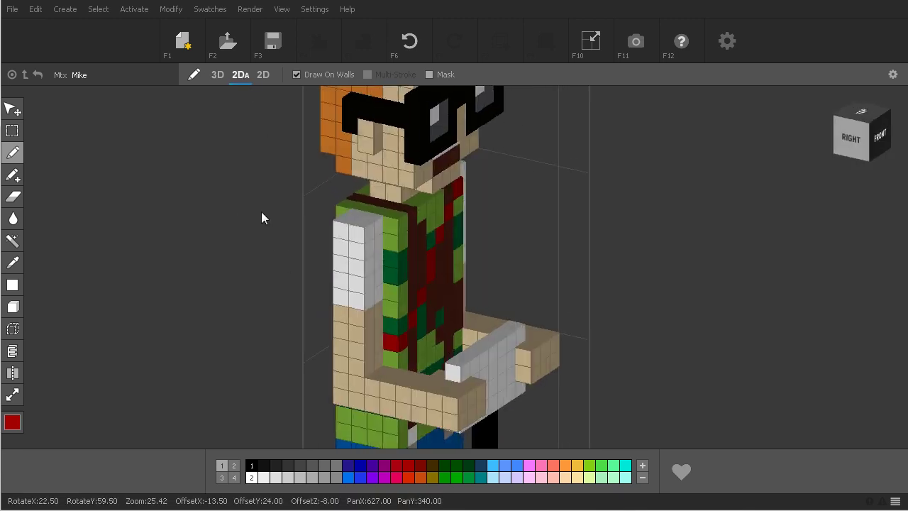
left_click(393, 224)
mouse_move(392, 226)
left_mouse_down()
mouse_move(510, 254)
mouse_move(404, 231)
mouse_move(489, 239)
mouse_move(482, 316)
mouse_move(415, 312)
mouse_move(389, 300)
mouse_move(391, 213)
mouse_move(376, 270)
left_mouse_up()
right_click_drag(376, 269, 668, 290)
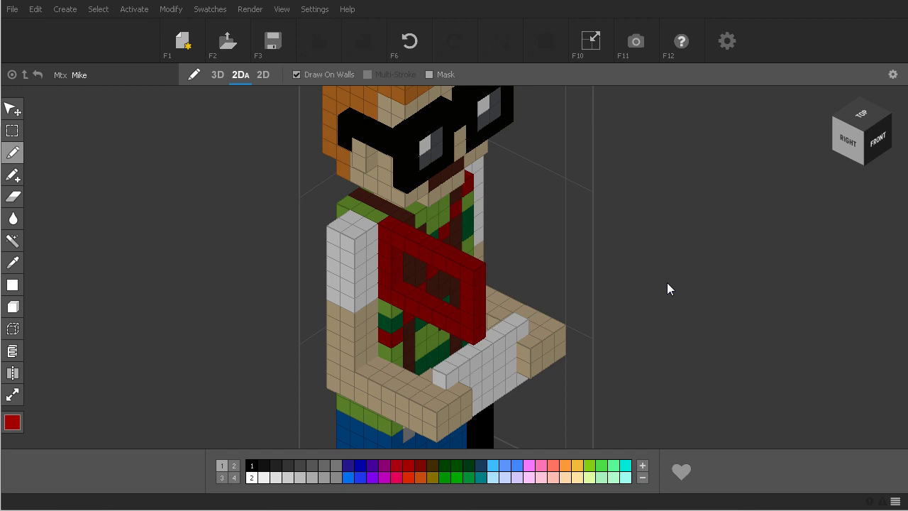